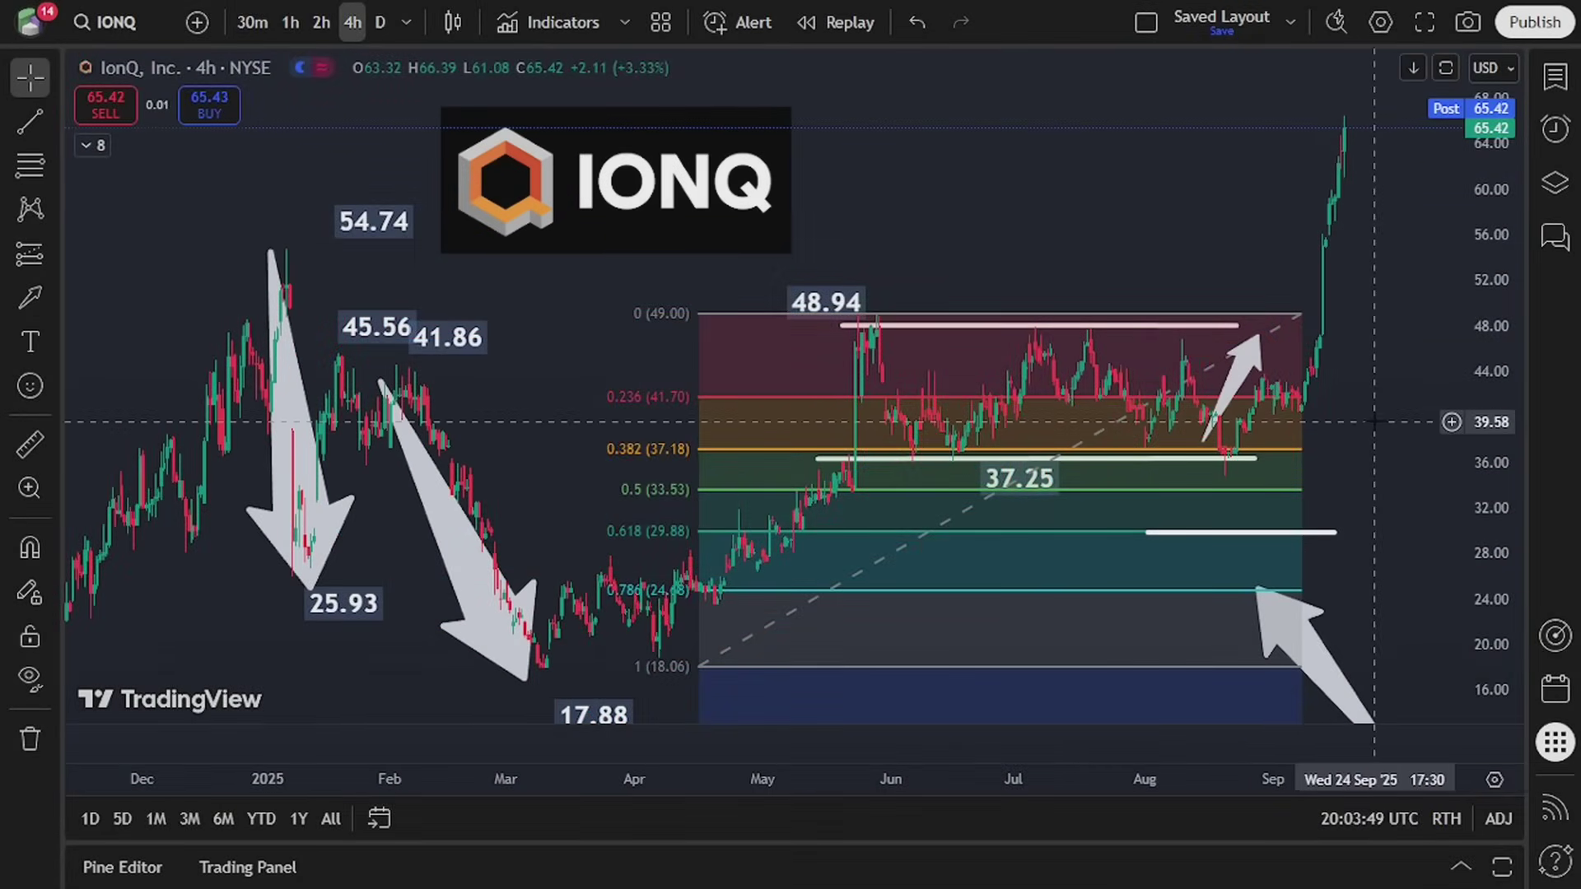
Reposition the IONQ logo above the price swings and point the white arrow at the August low, its tip at about 34.
left_click_drag(1334, 411, 1353, 379)
left_click_drag(721, 193, 745, 207)
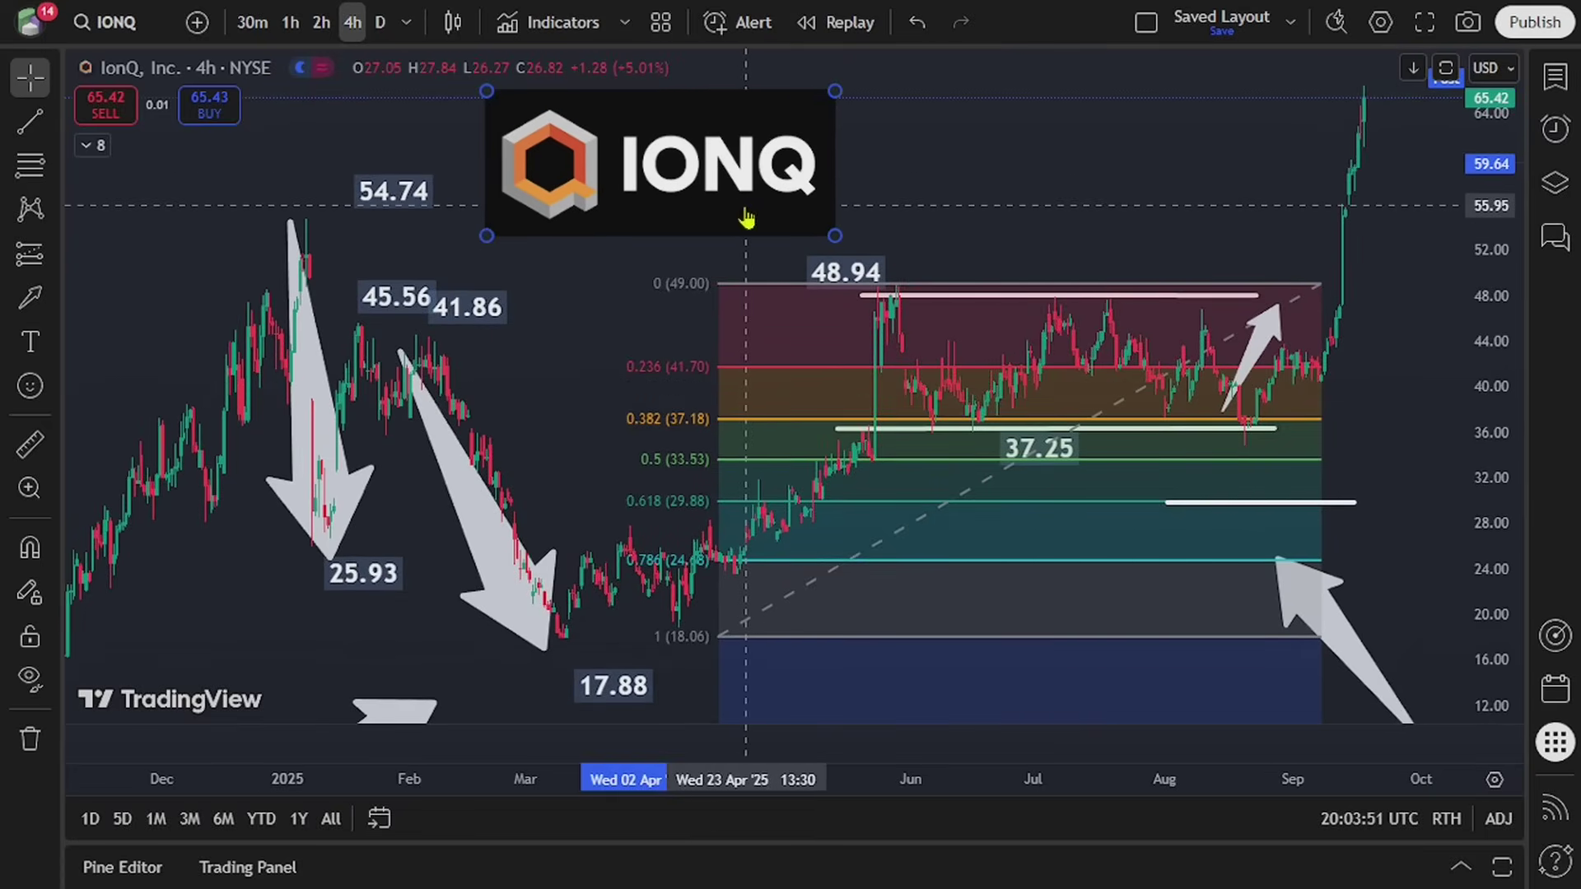
left_click_drag(560, 386, 561, 380)
scroll(561, 381, "up", 1)
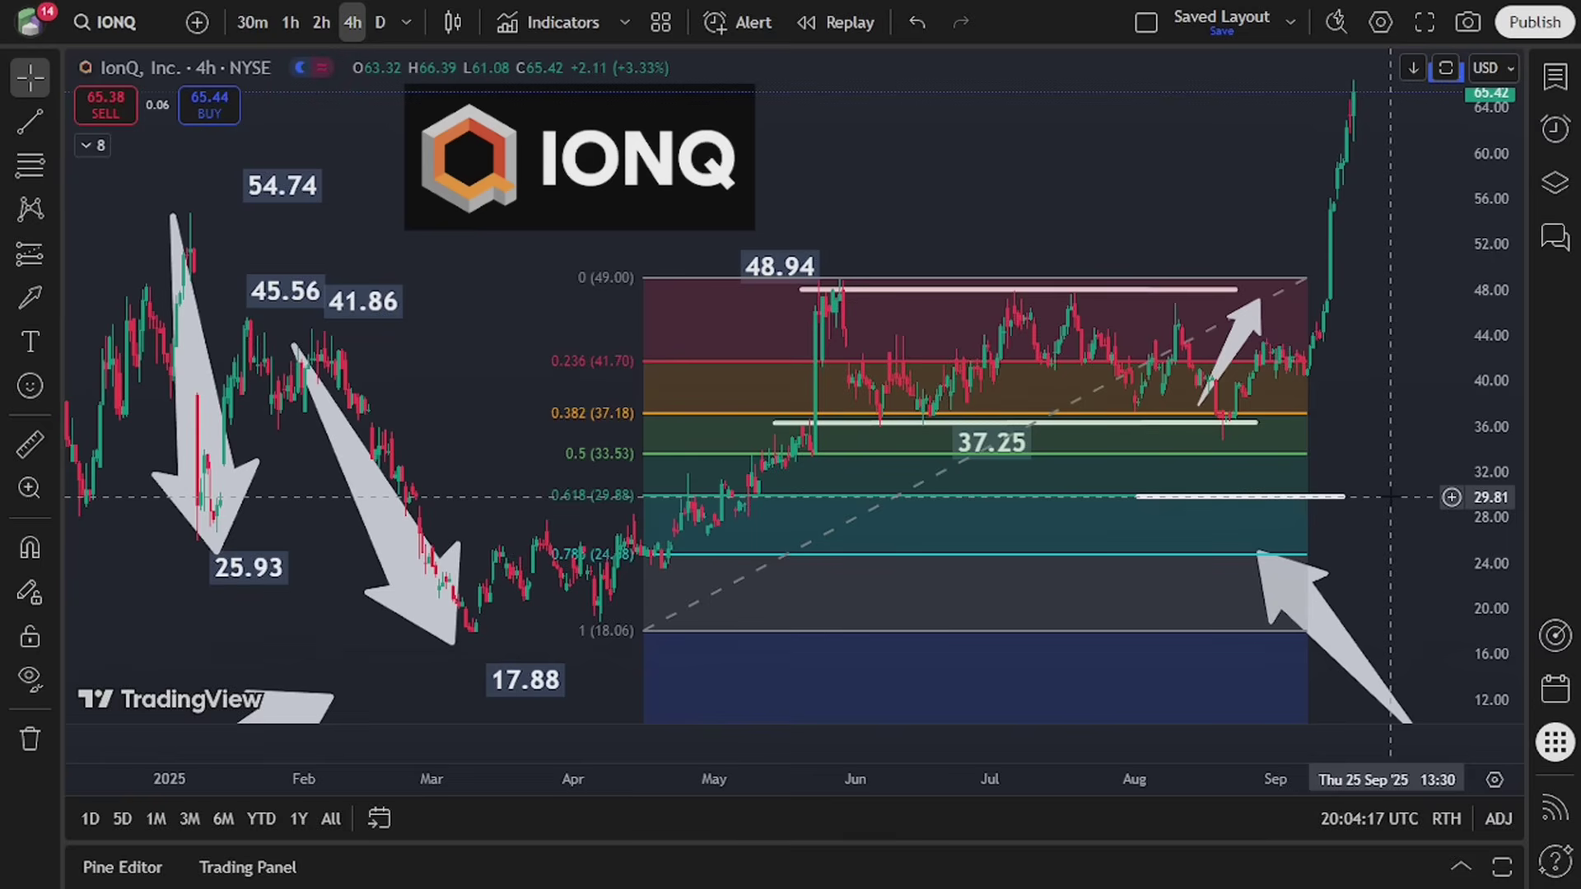
mouse_move(1351, 664)
left_mouse_down()
mouse_move(1355, 645)
mouse_move(1272, 554)
left_mouse_up()
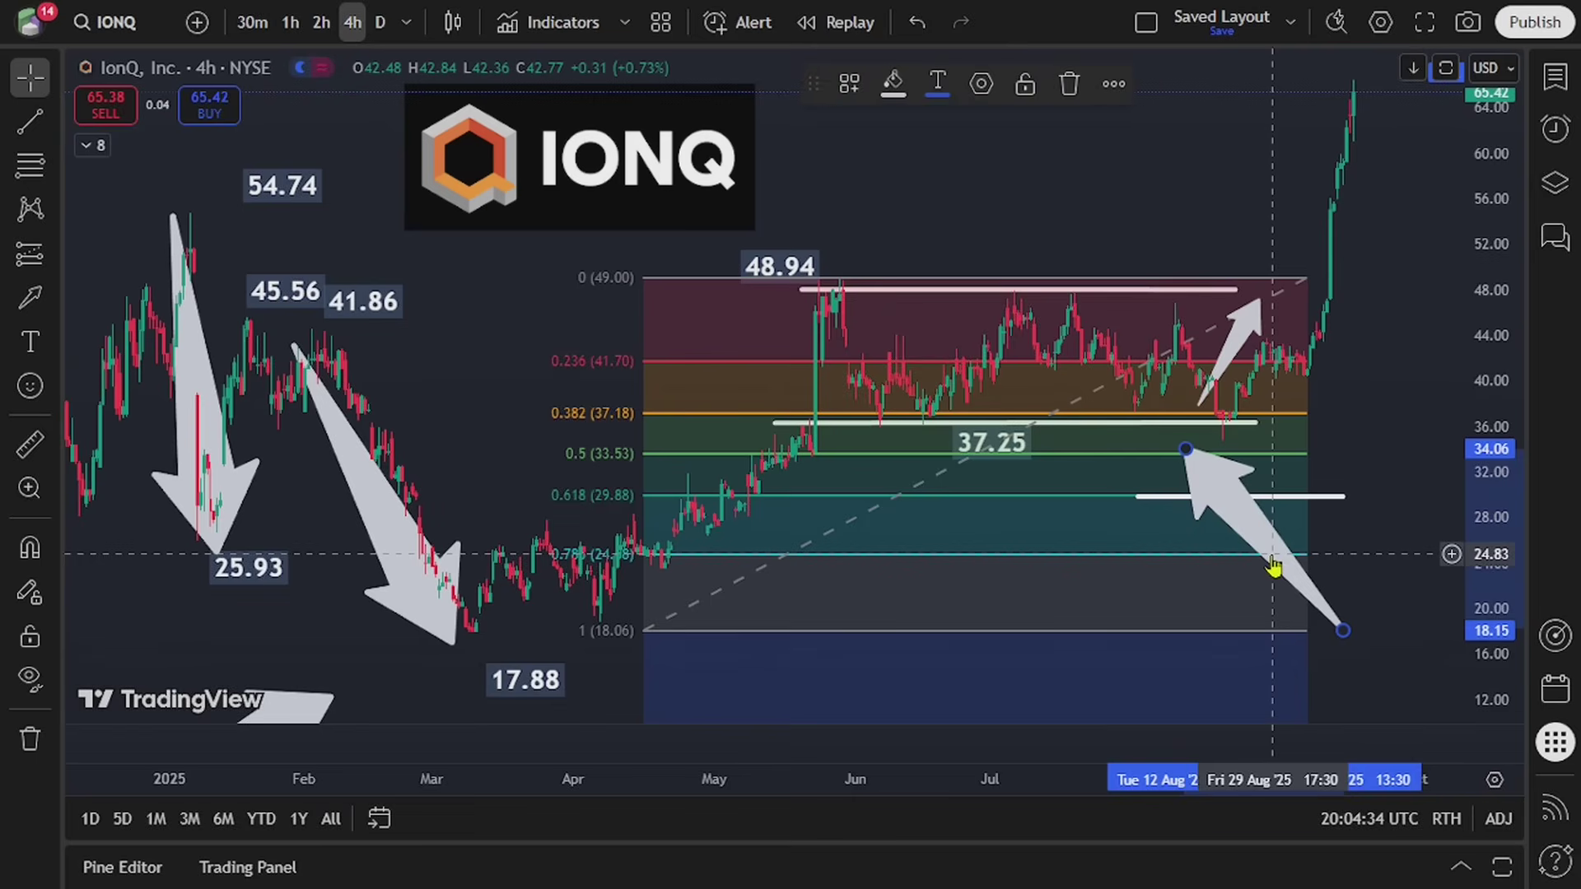
left_click_drag(1358, 438, 1371, 389)
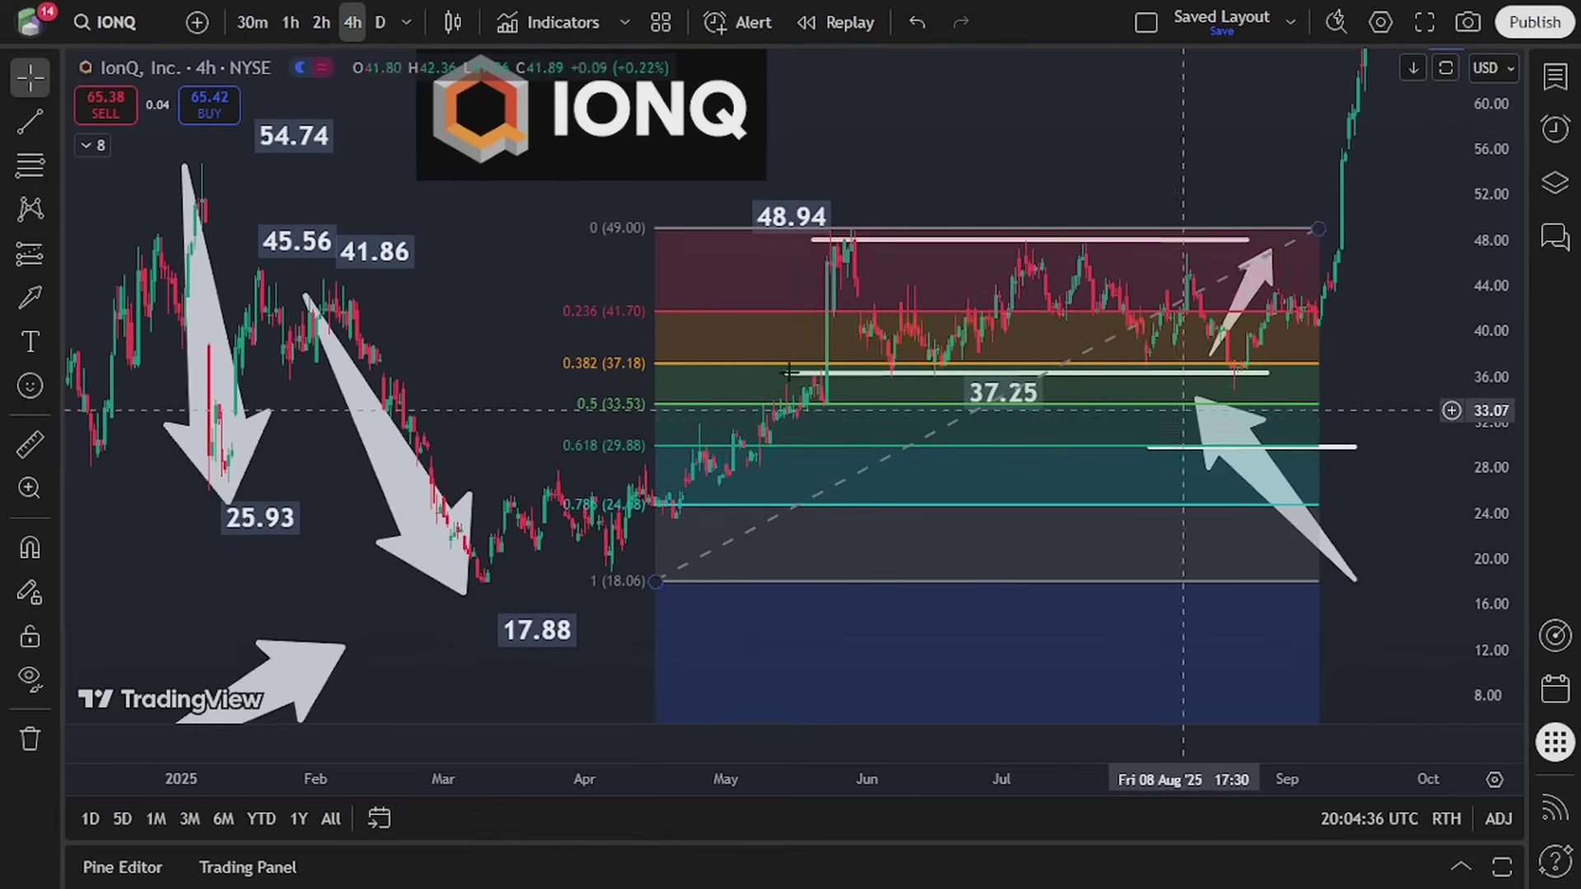
Draw a large upward arrow along the April–May rally, ending near 48 beside the 48.94 label.
left_click(29, 297)
left_click_drag(639, 562, 741, 243)
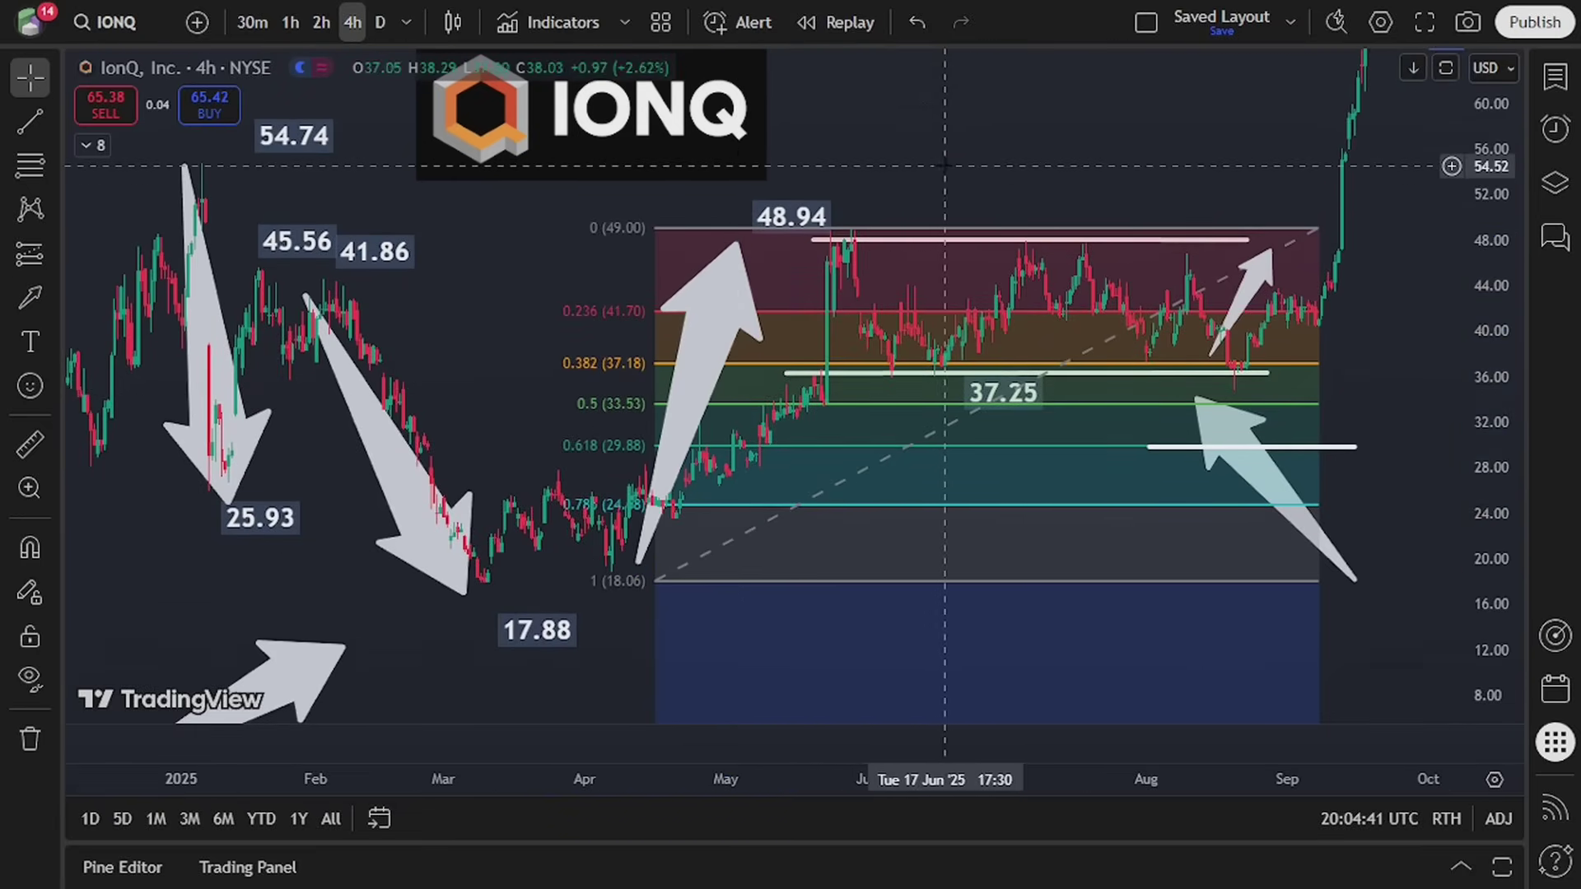
Paste a copy of the pointer arrow, aim it at mid-July near the 0.236 level, and shift the IONQ logo clear of the 48.94 label.
left_click_drag(1290, 506, 1002, 398)
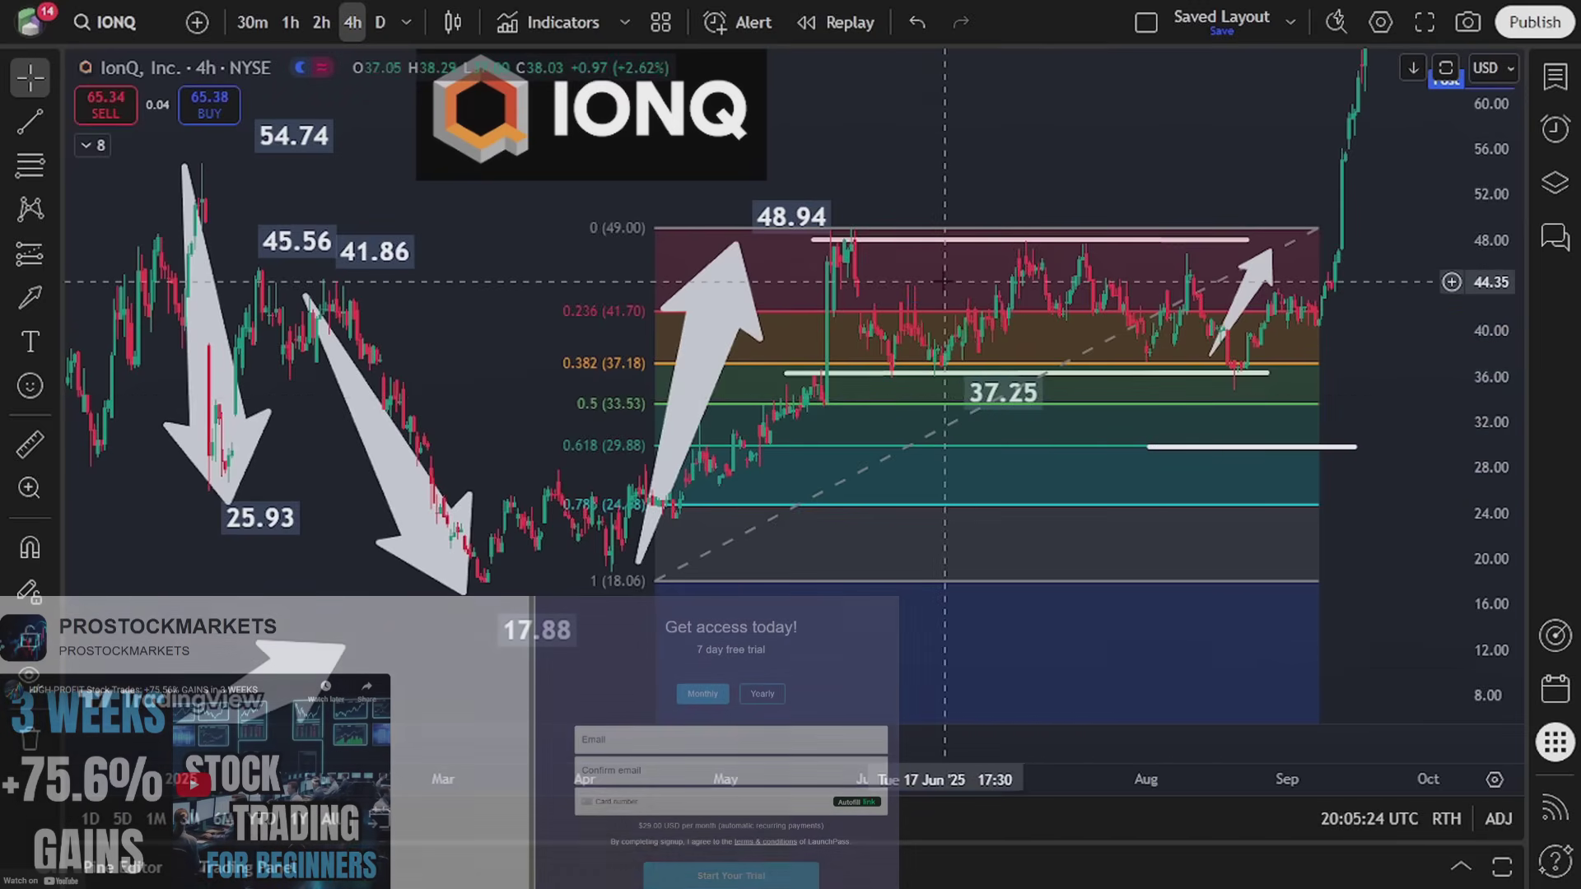
key("ctrl+v")
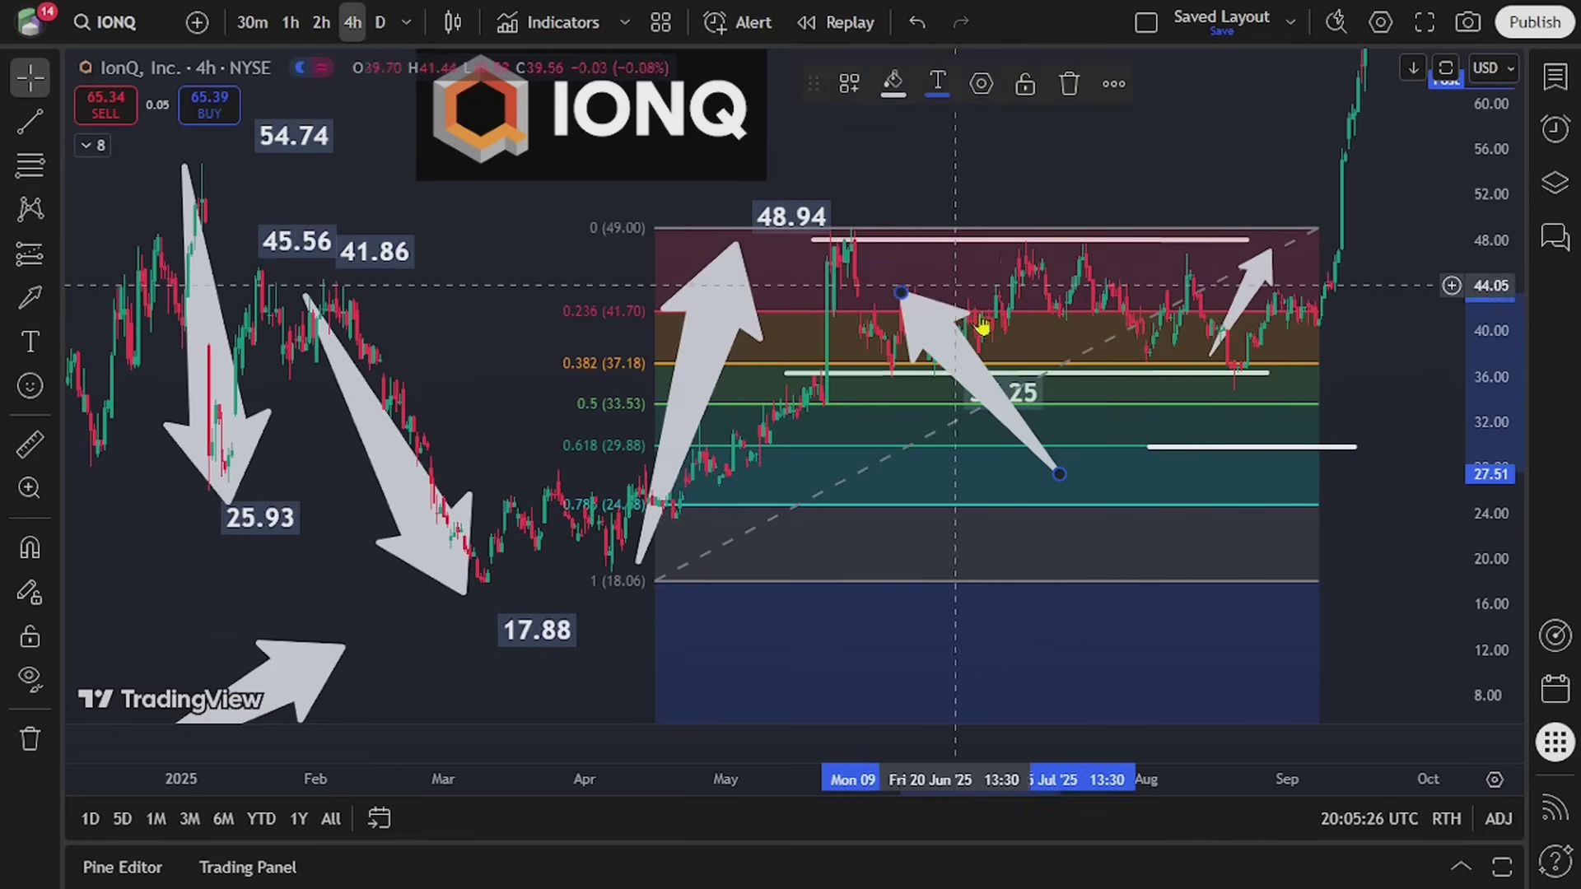
left_click_drag(1007, 418, 1174, 445)
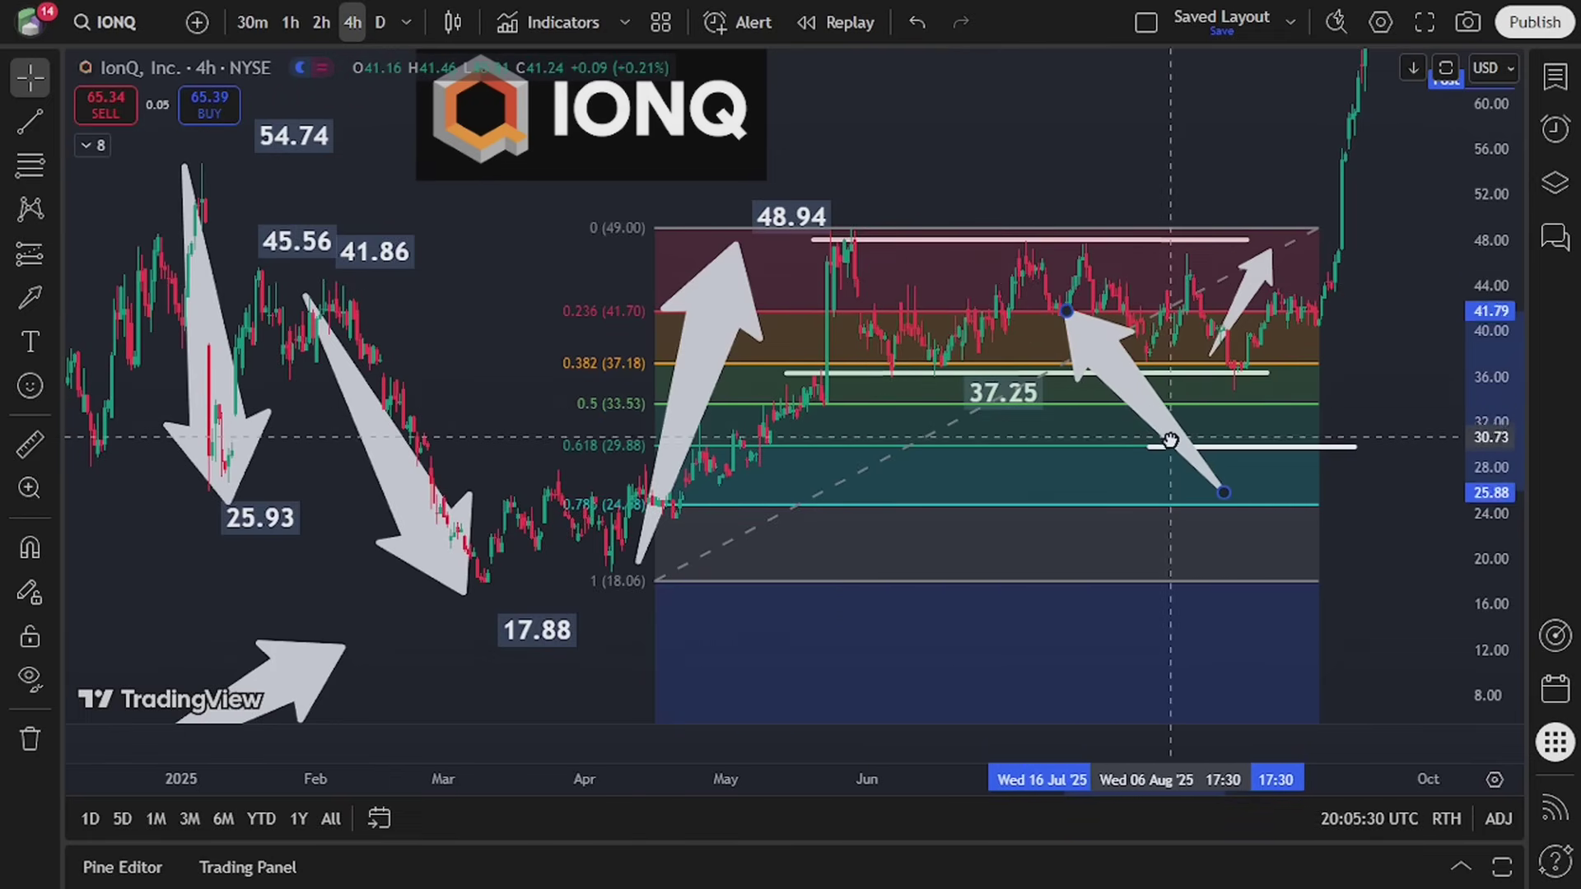
left_click_drag(627, 114, 592, 148)
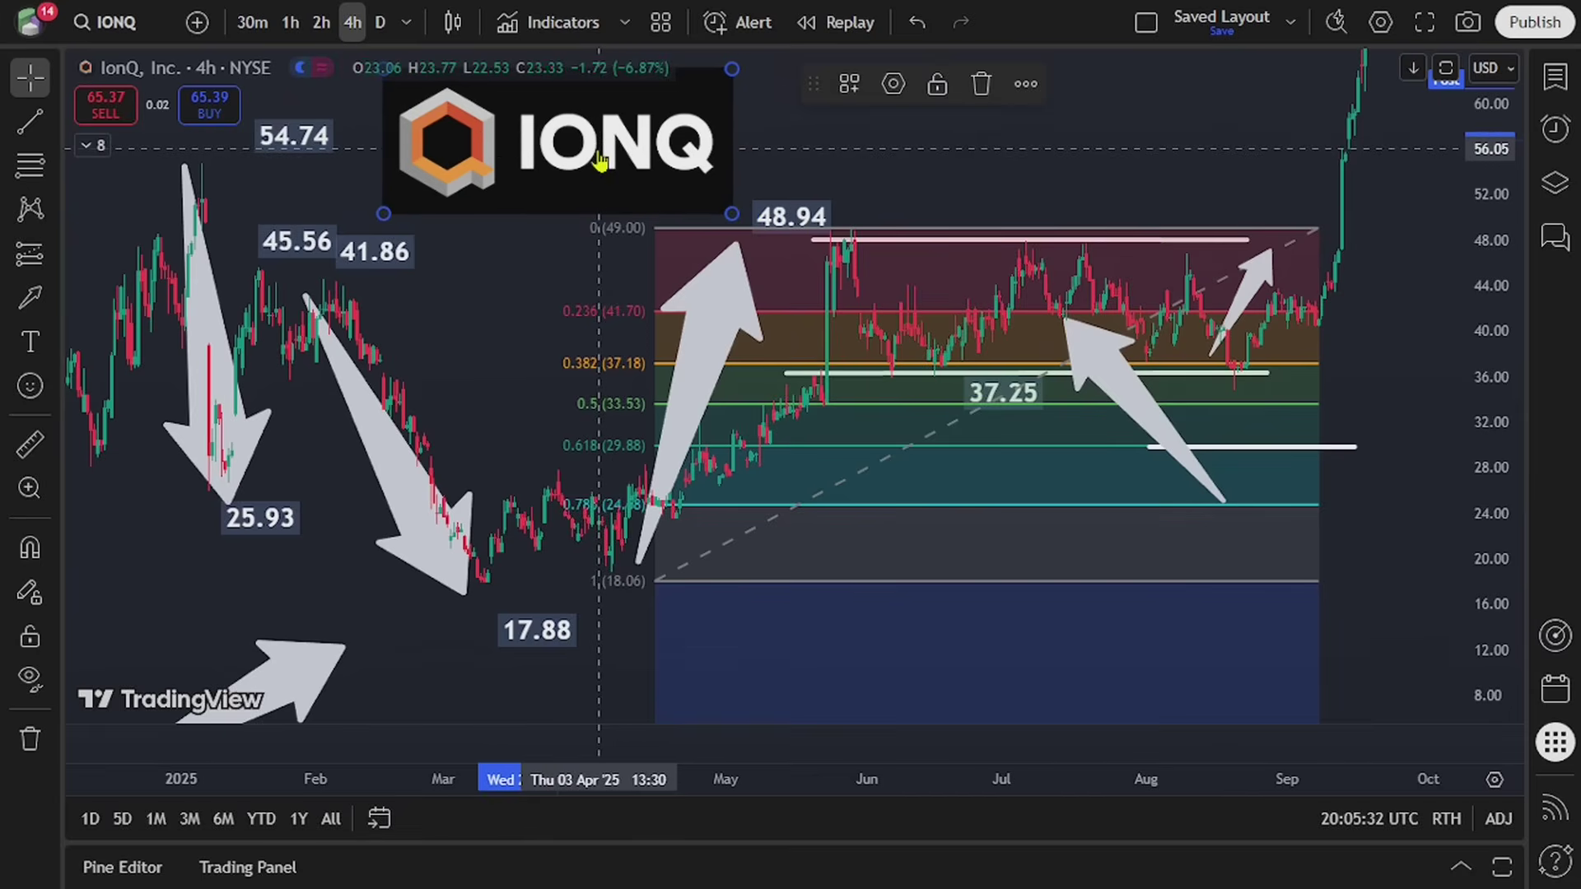
Move the pasted arrow past the end of the Fibonacci retracement so it points at the early-September candles.
left_click(1161, 428)
mouse_move(1161, 429)
left_mouse_down()
mouse_move(959, 428)
mouse_move(856, 577)
mouse_move(772, 623)
mouse_move(896, 417)
mouse_move(844, 489)
mouse_move(944, 408)
mouse_move(922, 407)
mouse_move(1176, 410)
left_mouse_up()
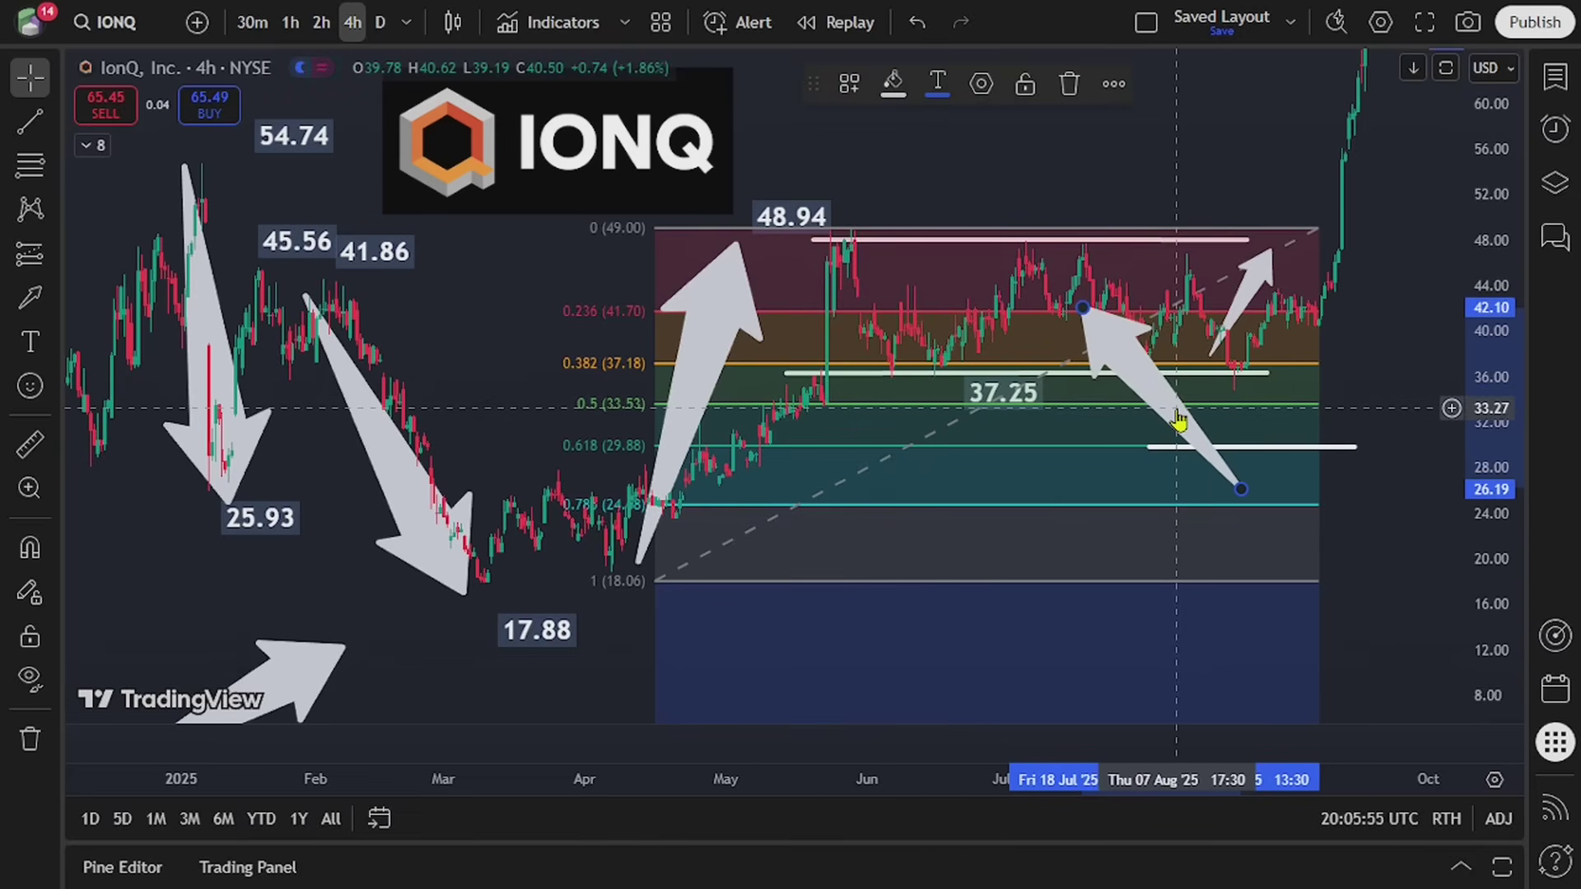
mouse_move(1178, 421)
left_mouse_down()
mouse_move(1029, 385)
mouse_move(1205, 384)
mouse_move(1052, 385)
mouse_move(1120, 384)
mouse_move(839, 639)
mouse_move(914, 559)
mouse_move(963, 408)
mouse_move(1179, 415)
mouse_move(1104, 410)
mouse_move(1209, 395)
mouse_move(1411, 443)
left_mouse_up()
left_click_drag(1369, 551, 1370, 531)
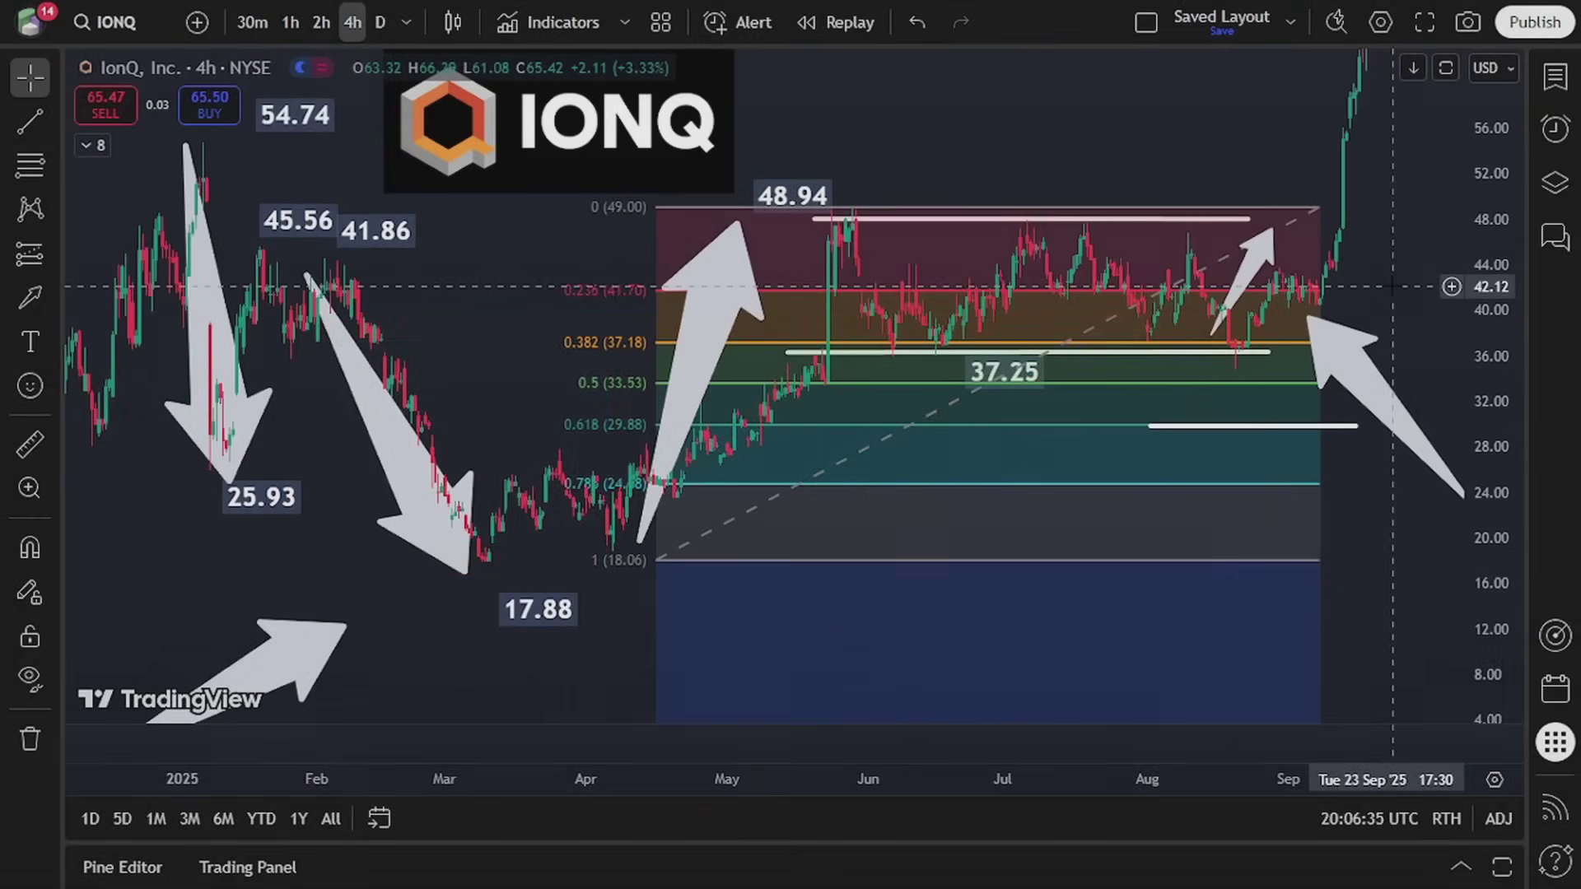
left_click_drag(1391, 279, 1401, 264)
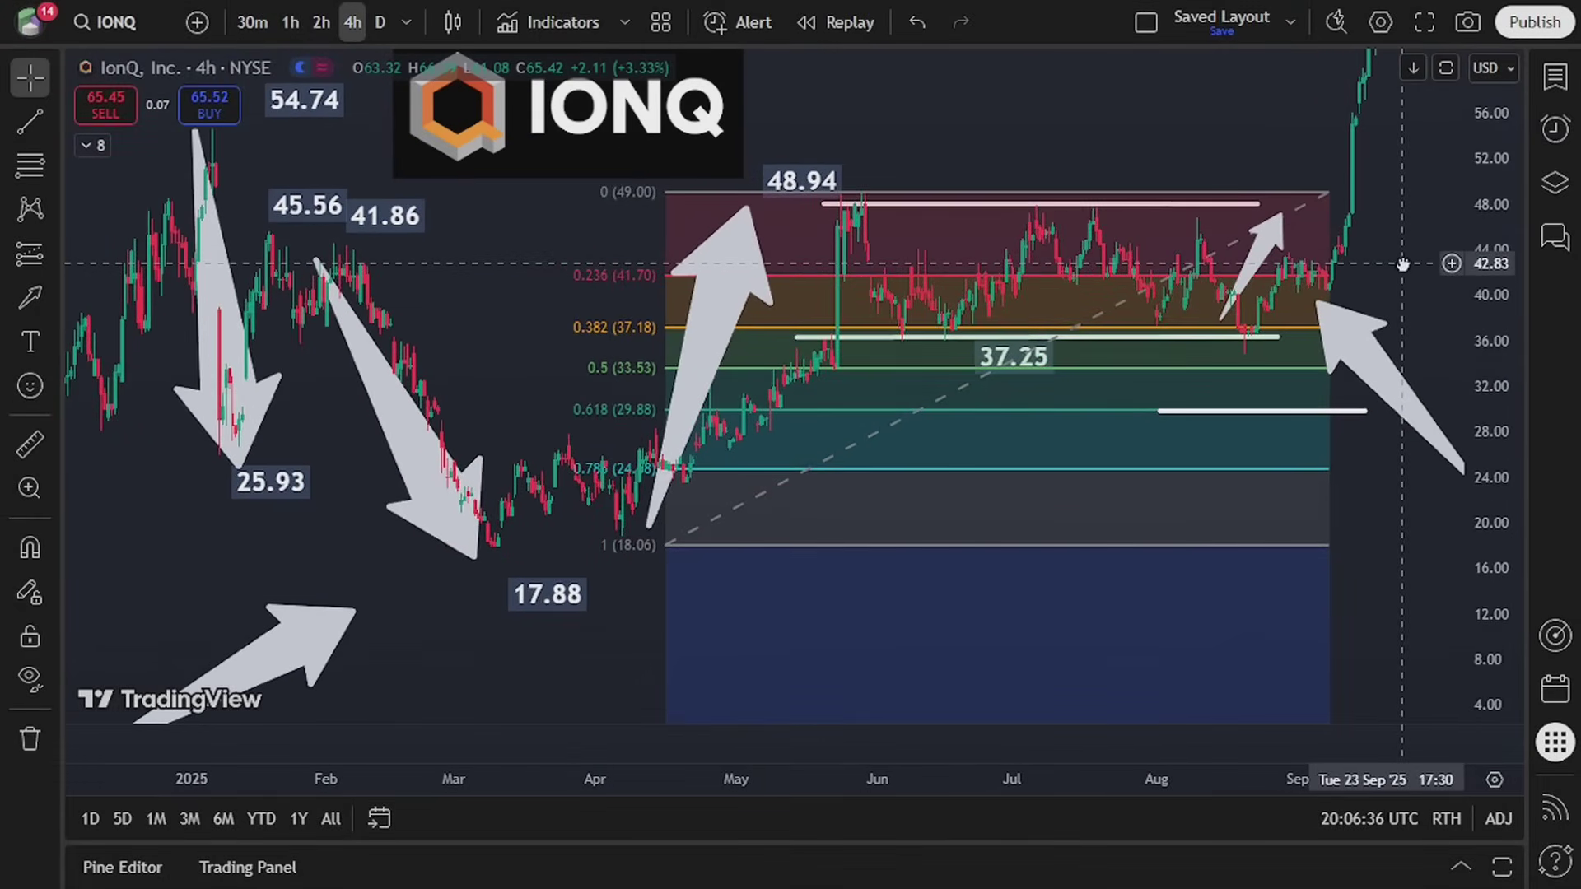
left_click(1416, 416)
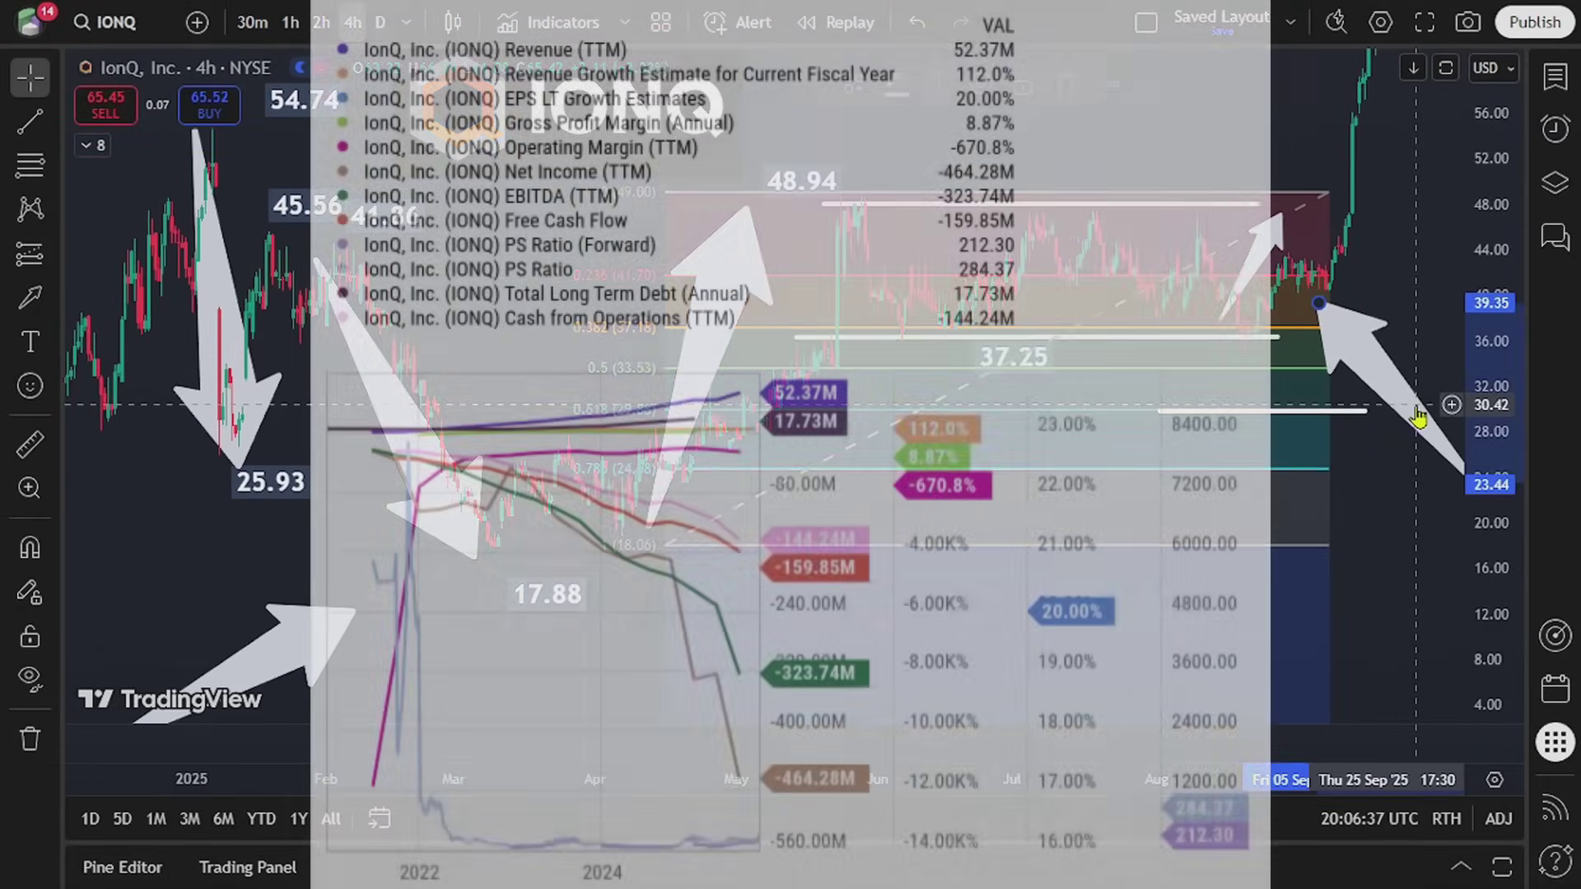
left_click_drag(1219, 404, 1419, 417)
left_click(1177, 162)
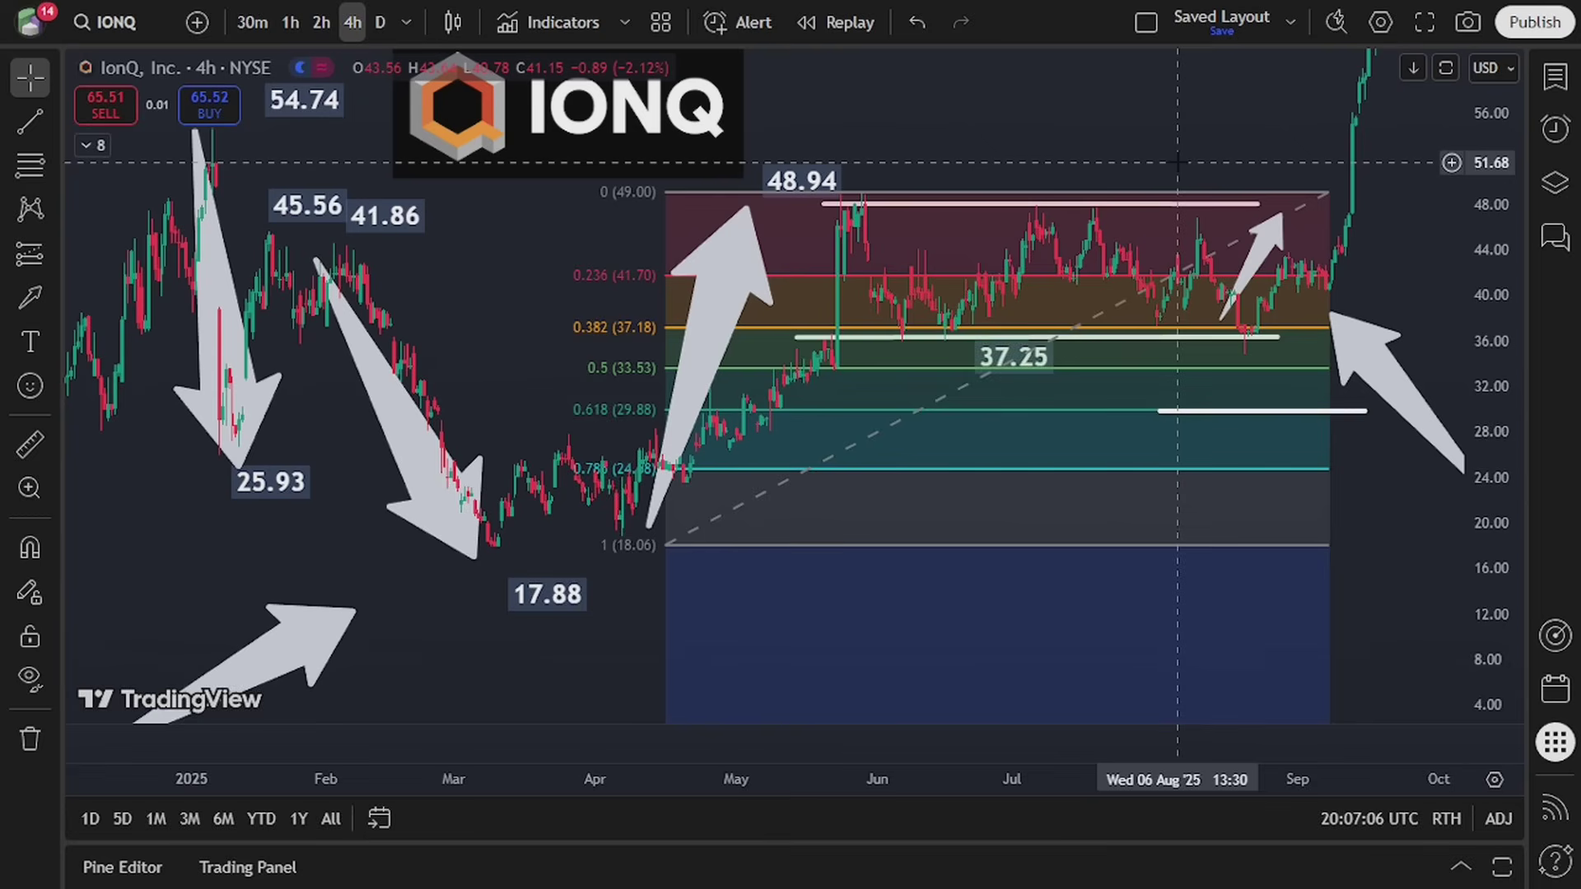
Raise the 48.94 label above the peak and extend the 48 resistance line past the September breakout.
left_click_drag(811, 181, 824, 158)
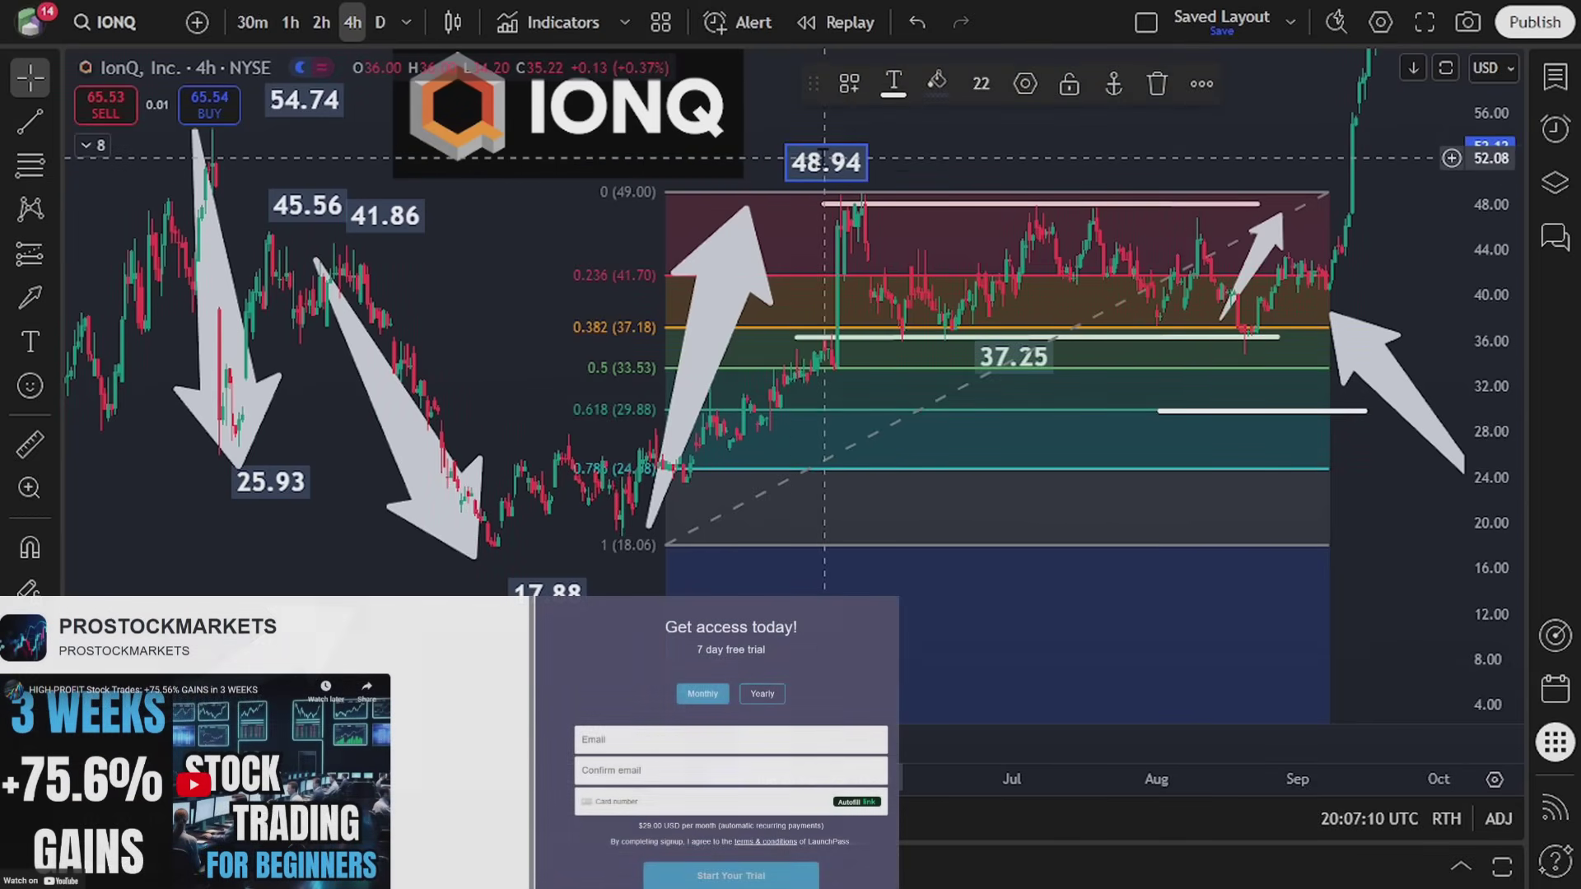
left_click_drag(1402, 399, 1252, 424)
left_click_drag(1137, 262, 1302, 263)
Move the pointer arrow beside the September breakout, with its tip just under the extended resistance line.
mouse_move(1295, 381)
left_mouse_down()
mouse_move(1314, 357)
mouse_move(1308, 392)
left_mouse_up()
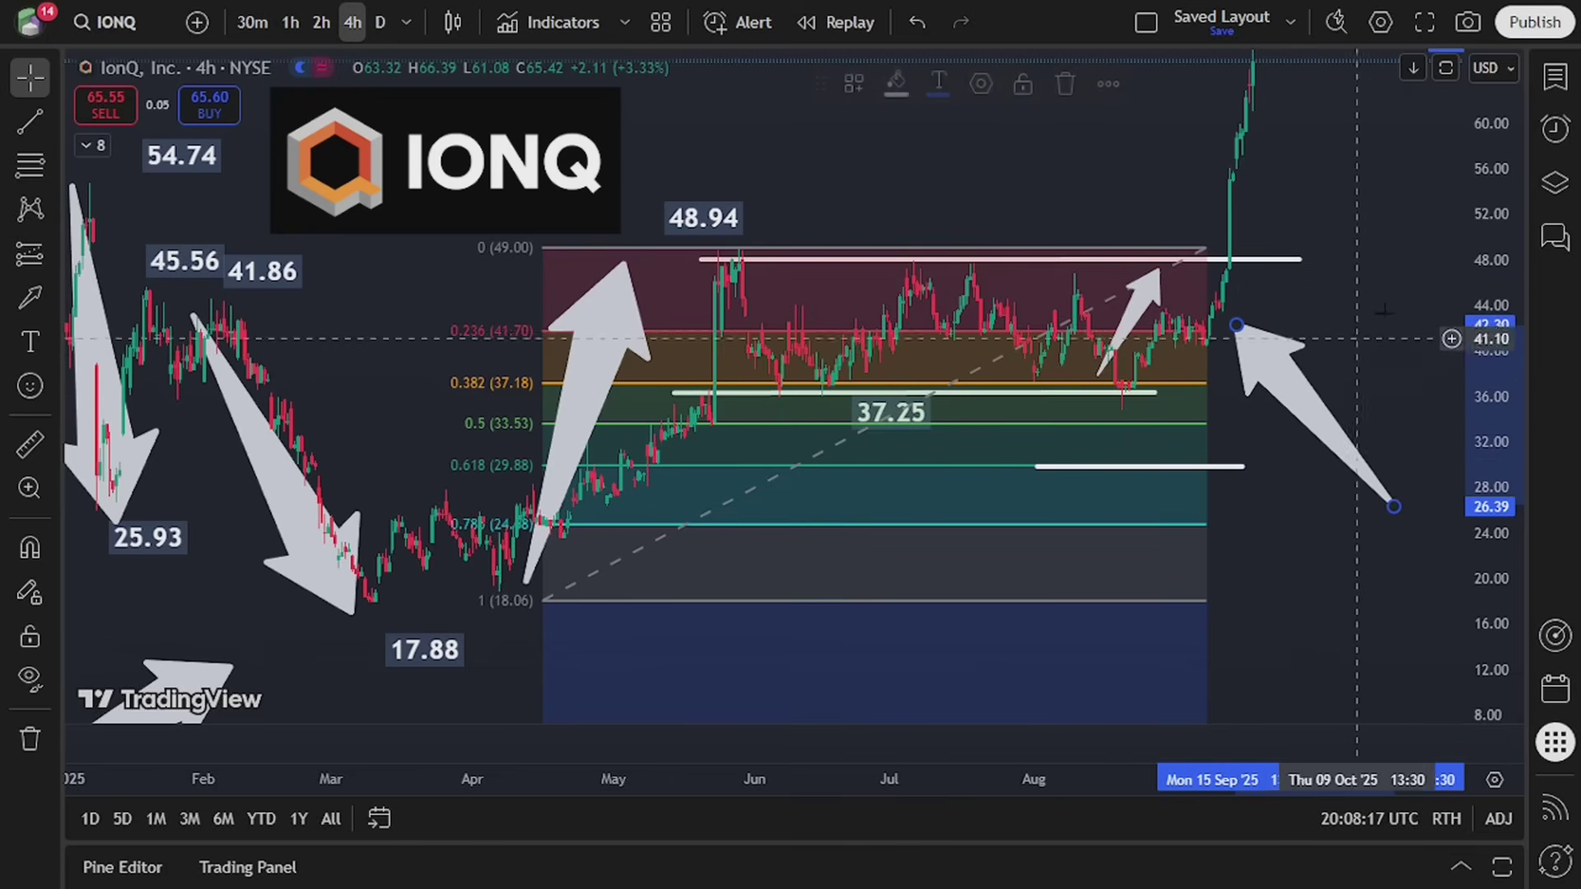
left_click_drag(1399, 313, 1450, 282)
left_click_drag(1516, 392, 1516, 264)
scroll(1334, 568, "up", 4)
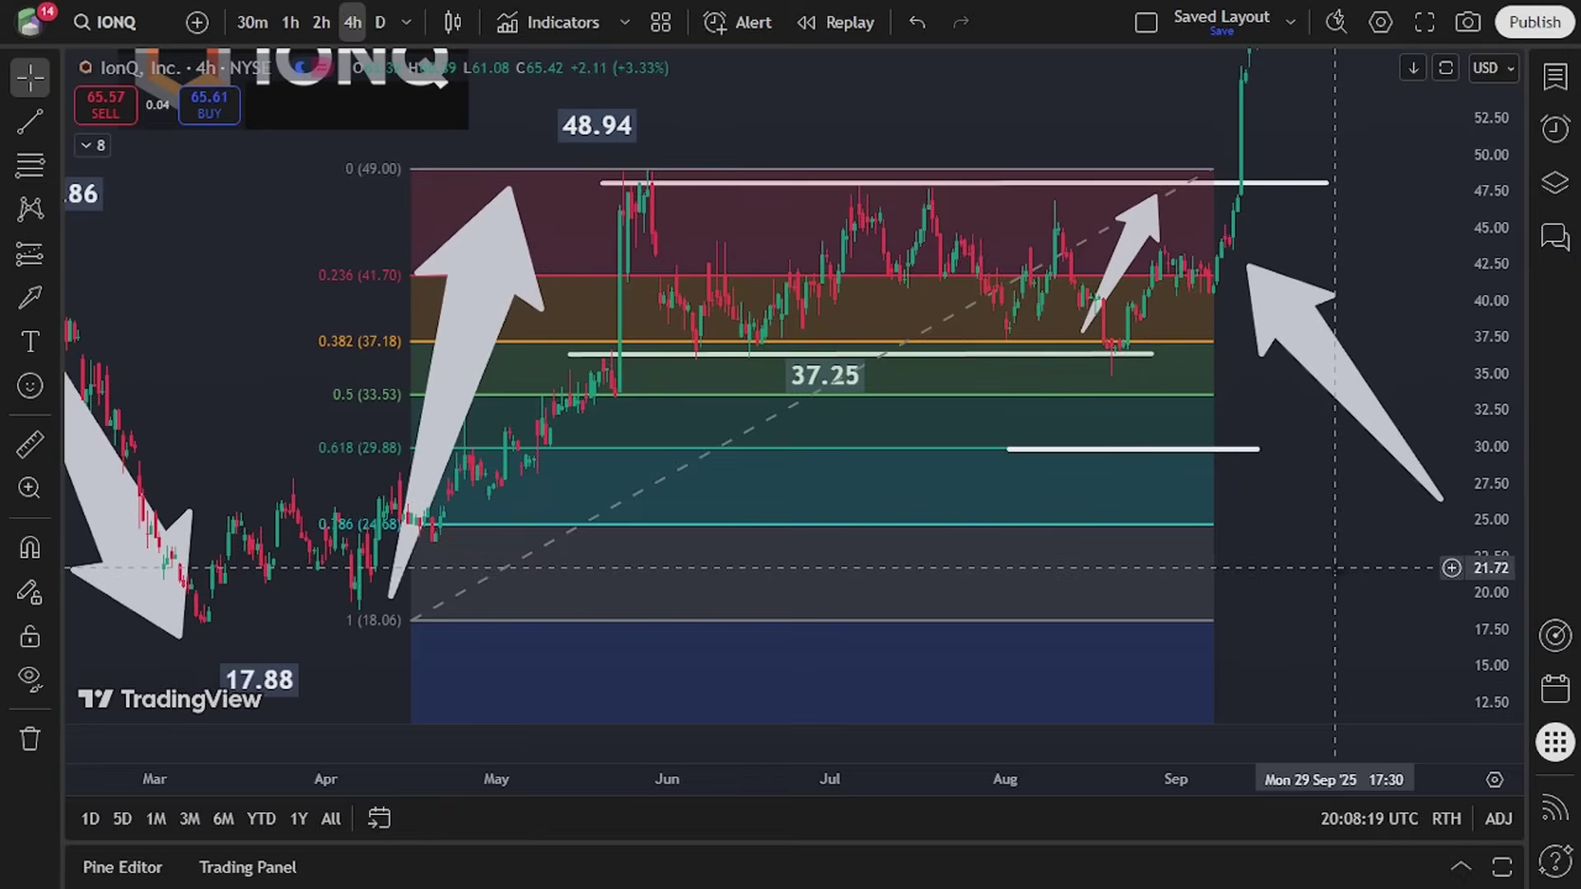
left_click_drag(1318, 401, 1333, 325)
left_click_drag(1276, 431, 1306, 507)
scroll(1307, 503, "up", 2)
left_click_drag(1486, 589, 1486, 522)
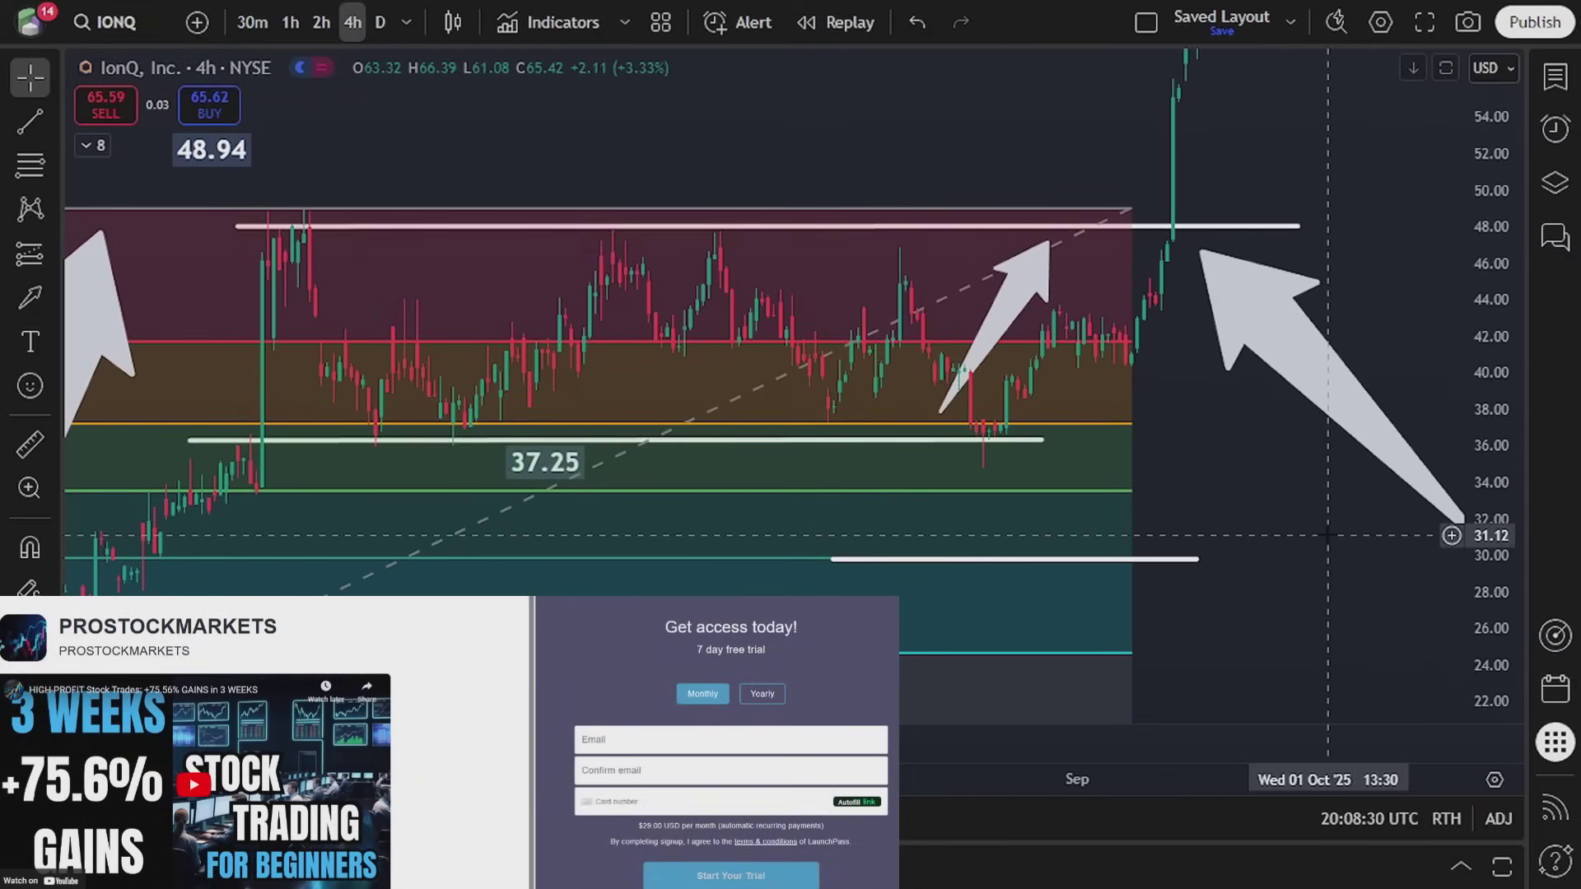
Sweep the pointer arrow from the breakout along the 37.25 support line to mid-June and back to early September.
scroll(1291, 547, "up", 4)
mouse_move(1293, 394)
left_mouse_down()
mouse_move(1185, 423)
mouse_move(1252, 374)
mouse_move(1140, 407)
mouse_move(1225, 399)
mouse_move(1232, 374)
mouse_move(1227, 397)
mouse_move(1272, 409)
left_mouse_up()
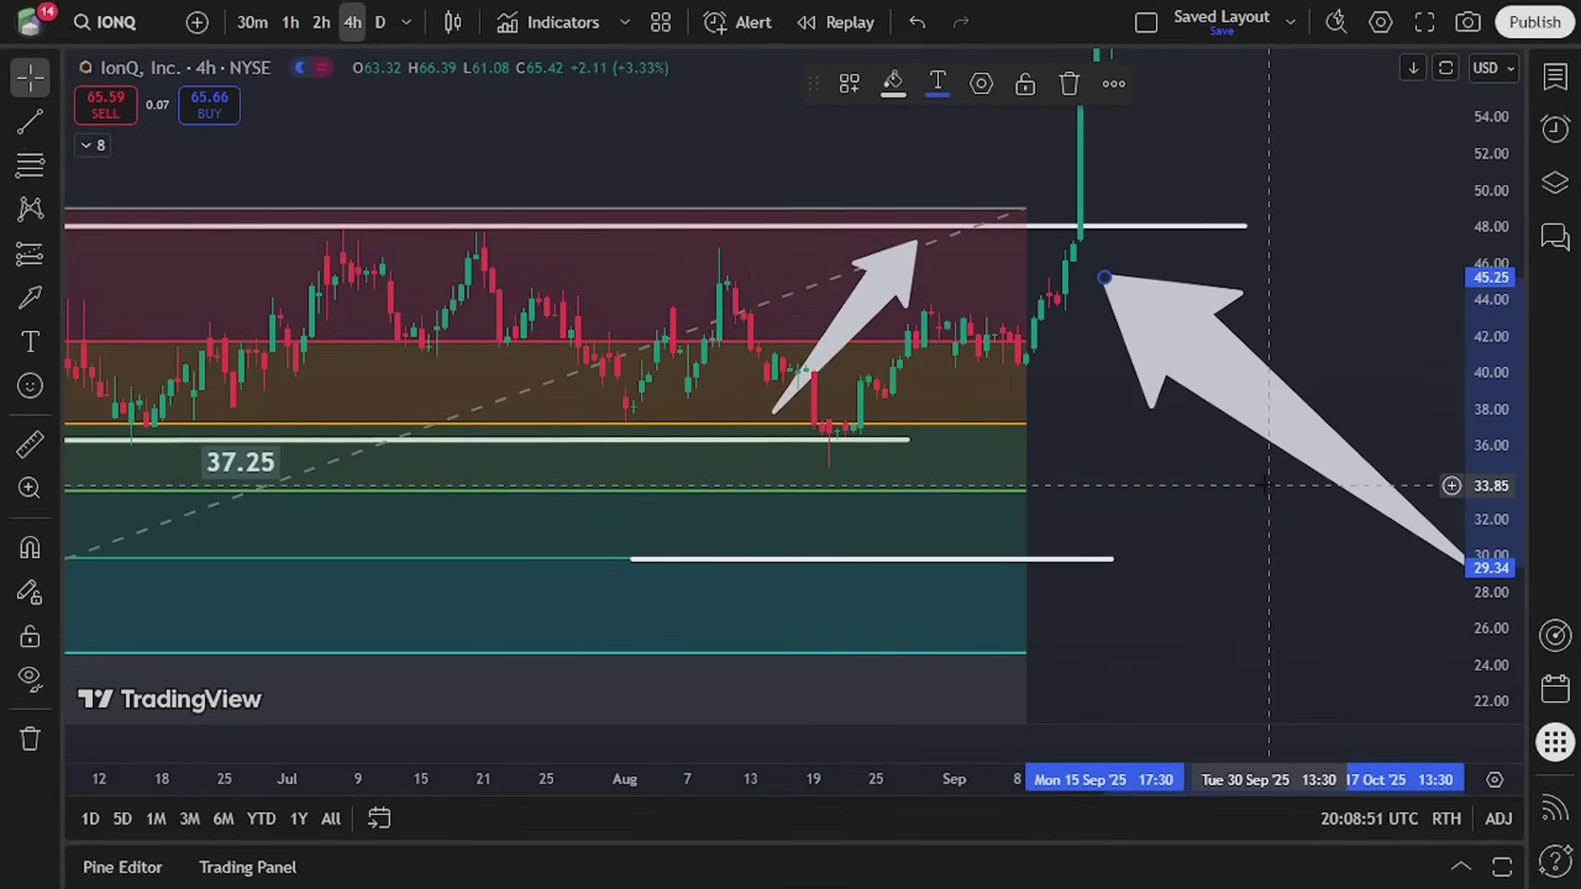
scroll(1266, 486, "down", 3)
left_click_drag(1323, 457, 606, 590)
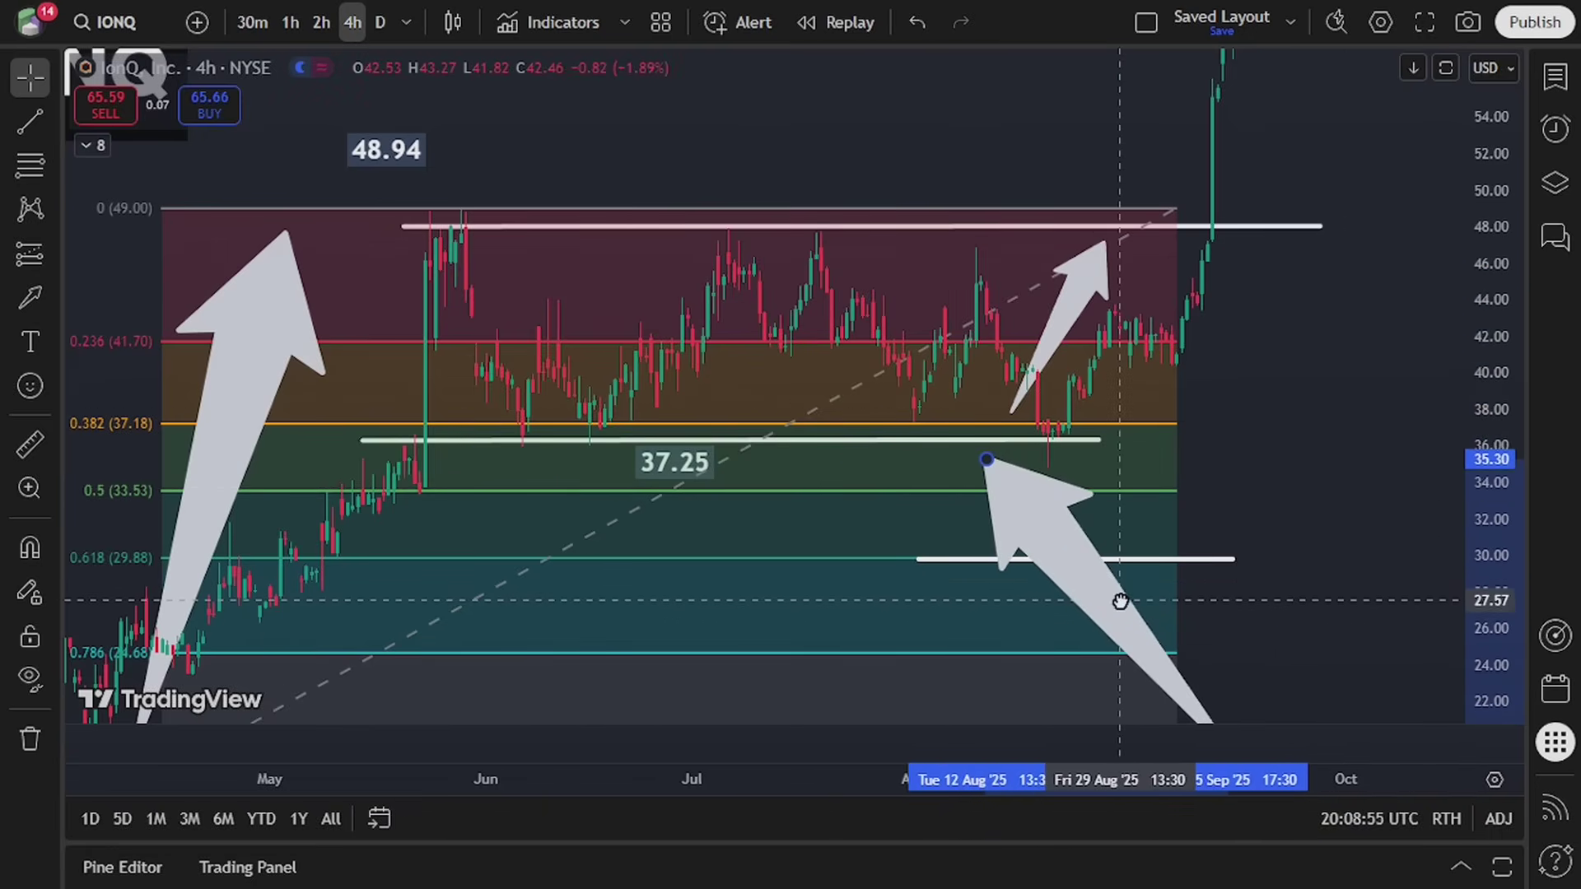
mouse_move(1019, 617)
left_mouse_down()
mouse_move(1154, 617)
mouse_move(610, 462)
mouse_move(1191, 520)
mouse_move(708, 604)
mouse_move(790, 571)
mouse_move(724, 604)
mouse_move(1034, 530)
mouse_move(1094, 575)
mouse_move(986, 637)
mouse_move(1023, 610)
mouse_move(914, 635)
mouse_move(931, 608)
mouse_move(981, 596)
left_mouse_up()
left_click_drag(1336, 508, 1400, 449)
mouse_move(1072, 585)
left_mouse_down()
mouse_move(937, 585)
mouse_move(852, 544)
mouse_move(793, 552)
left_mouse_up()
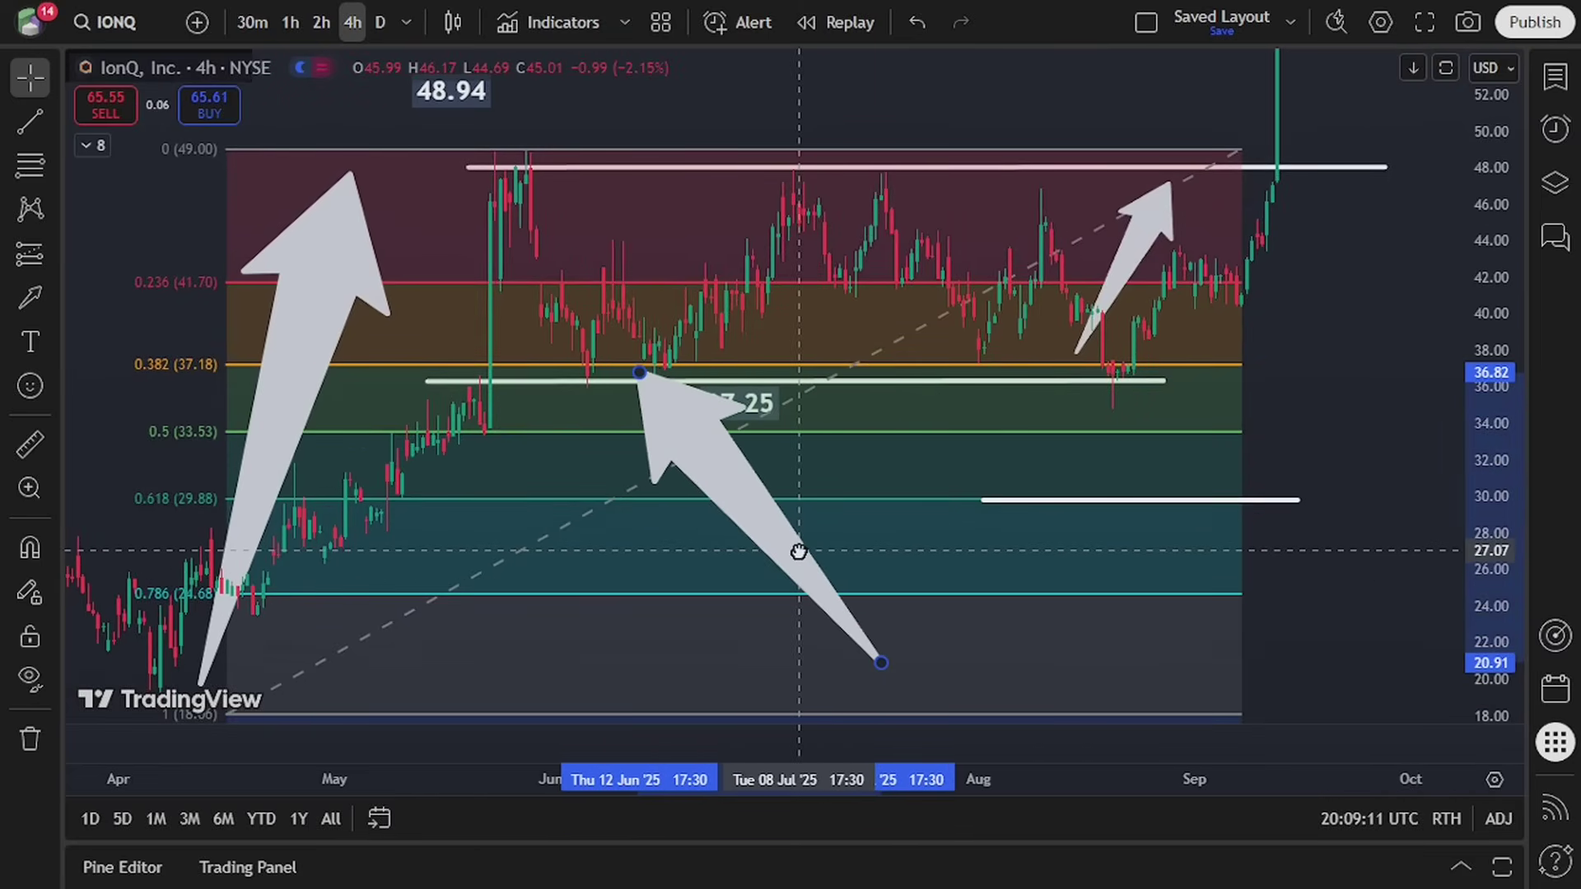
mouse_move(798, 552)
left_mouse_down()
mouse_move(730, 565)
mouse_move(1040, 545)
mouse_move(1168, 477)
mouse_move(1196, 589)
mouse_move(1217, 558)
mouse_move(1220, 593)
mouse_move(1368, 558)
left_mouse_up()
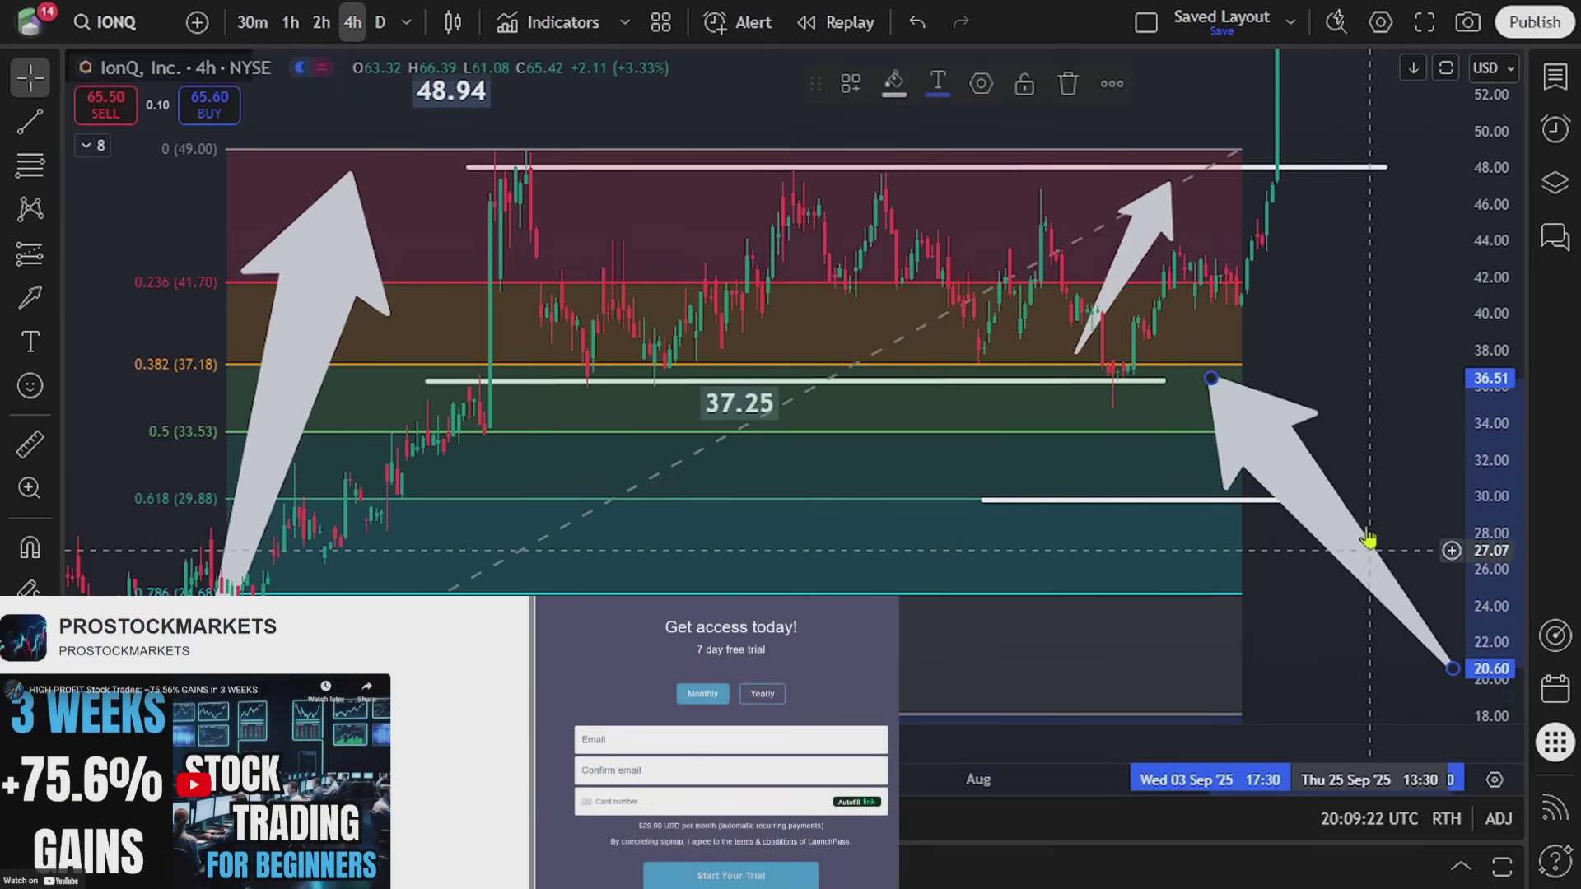
Place the pointer arrow under the 37.25 support line at mid-July, with its tip at about 34.60.
left_click_drag(1399, 343, 1342, 385)
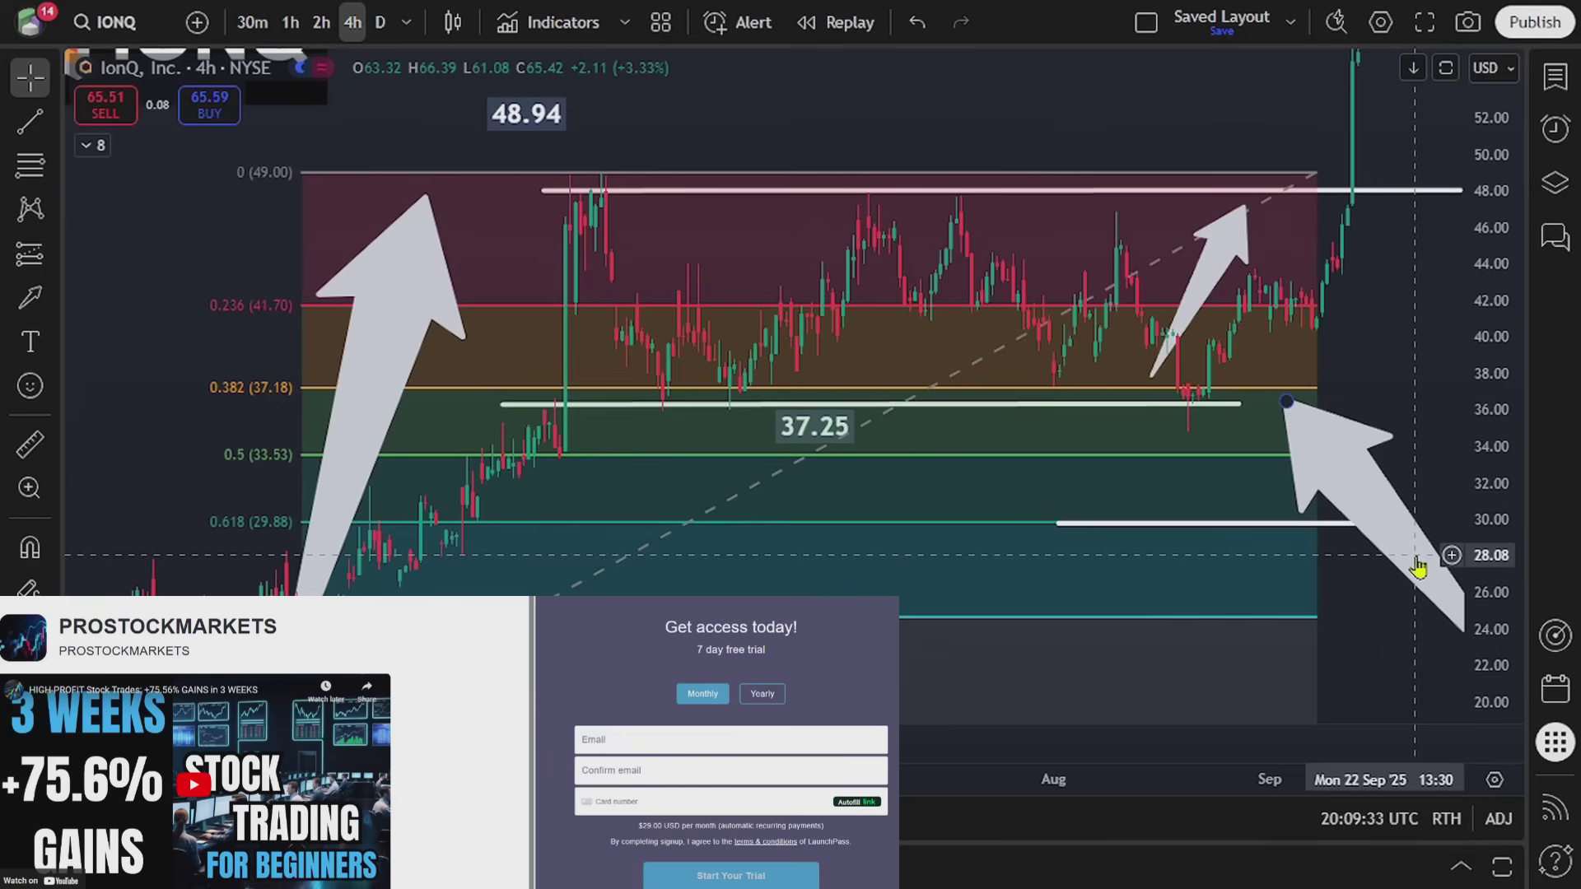
mouse_move(1415, 557)
left_mouse_down()
mouse_move(782, 626)
mouse_move(947, 593)
mouse_move(1239, 592)
mouse_move(726, 606)
mouse_move(716, 575)
mouse_move(695, 576)
mouse_move(709, 430)
mouse_move(692, 525)
mouse_move(733, 552)
mouse_move(1050, 576)
left_mouse_up()
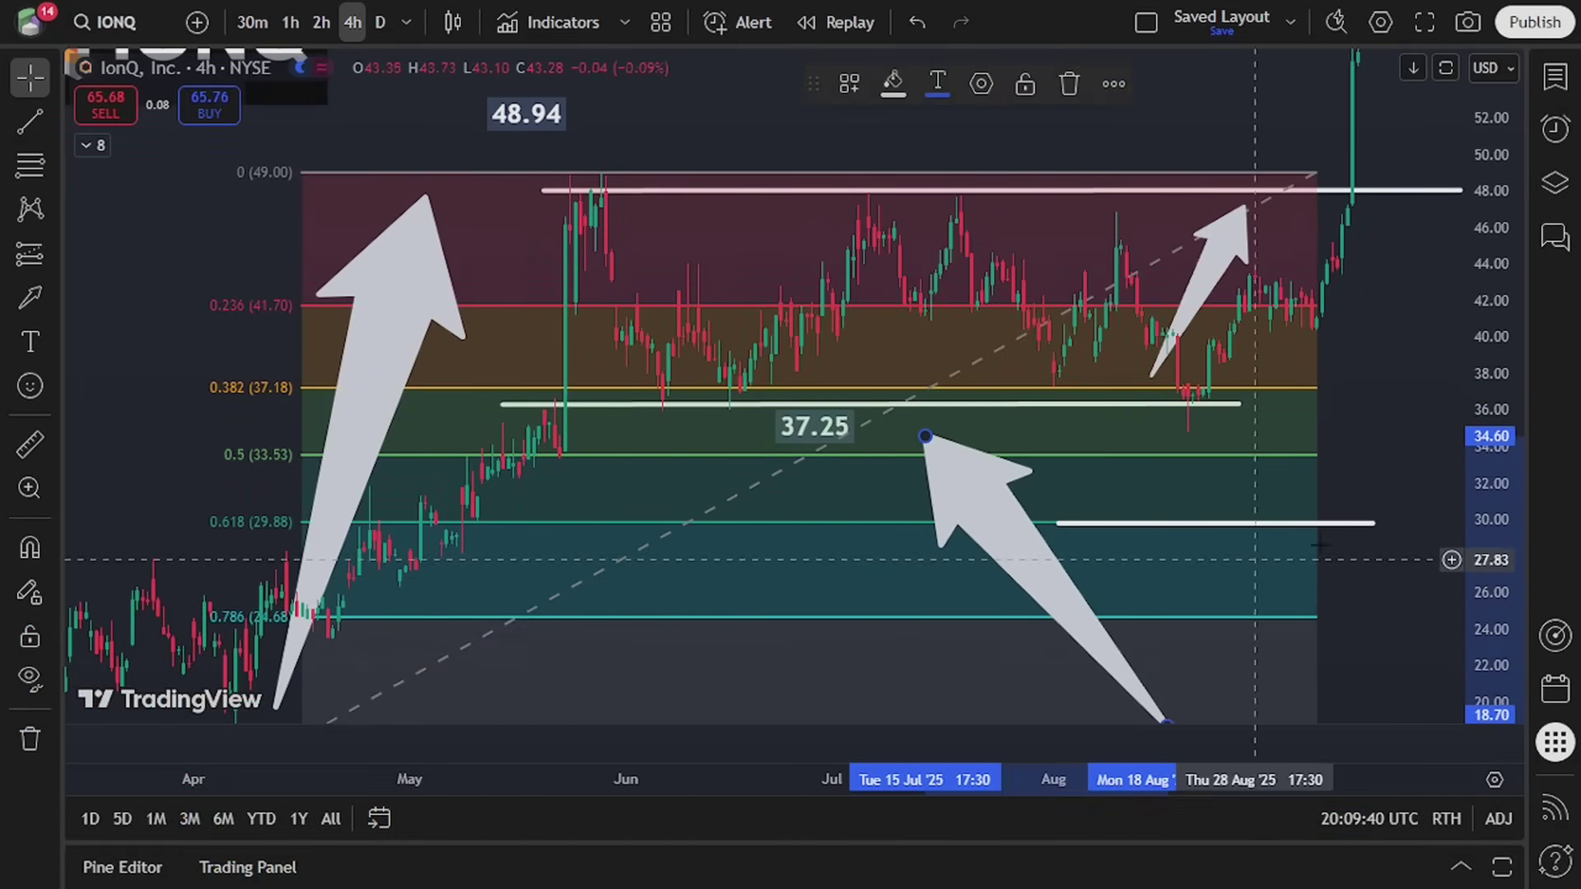
scroll(1405, 381, "down", 2)
left_click_drag(1478, 295, 1467, 416)
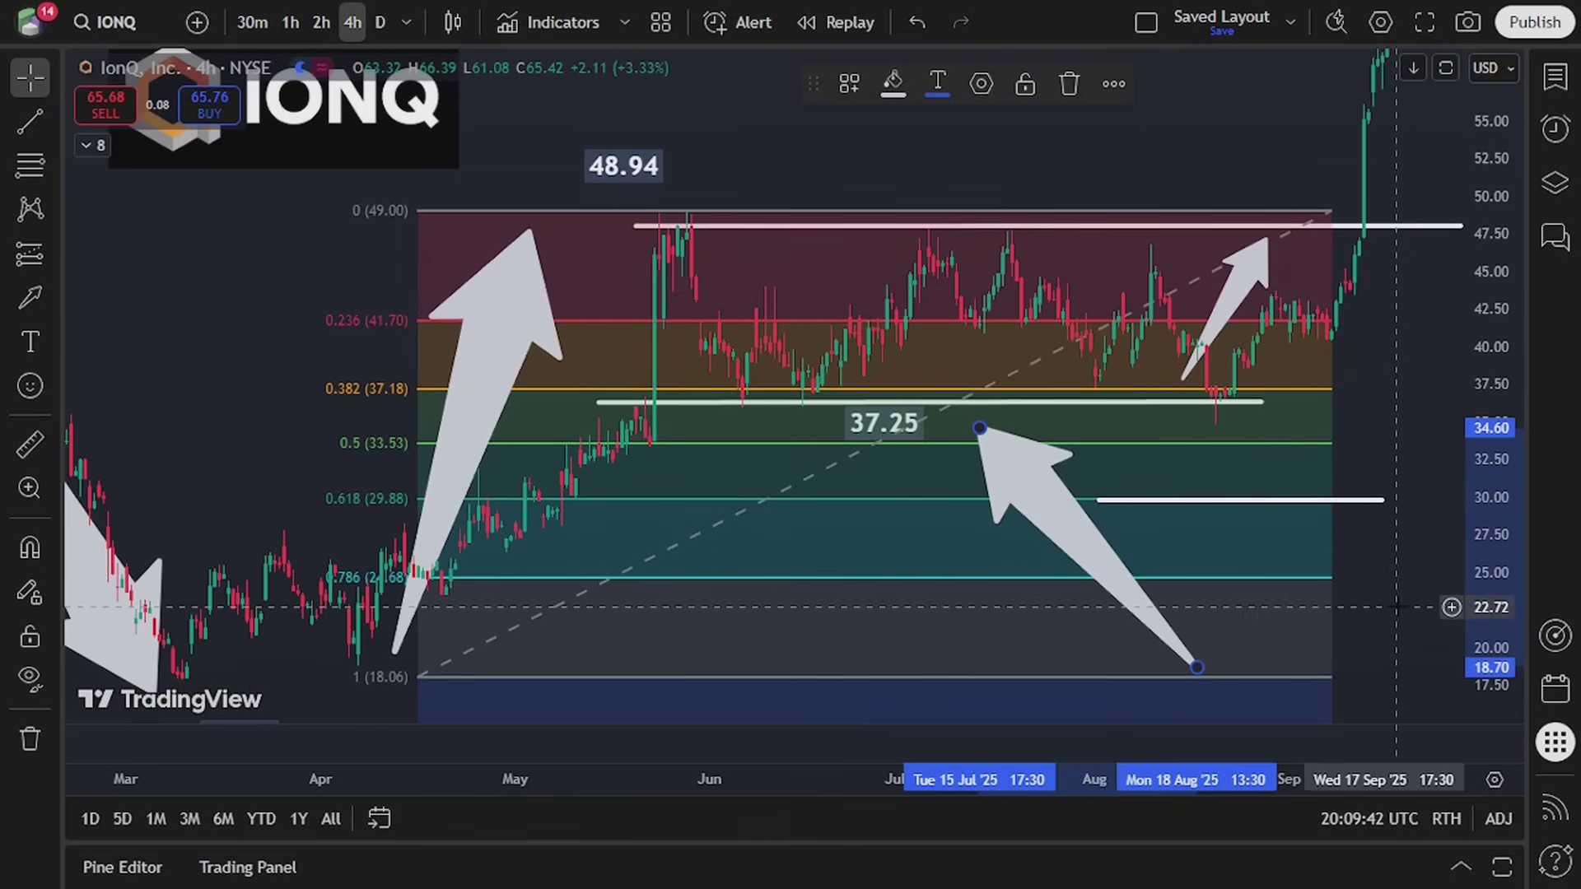
left_click_drag(1396, 607, 1394, 618)
left_click_drag(1492, 422, 1490, 527)
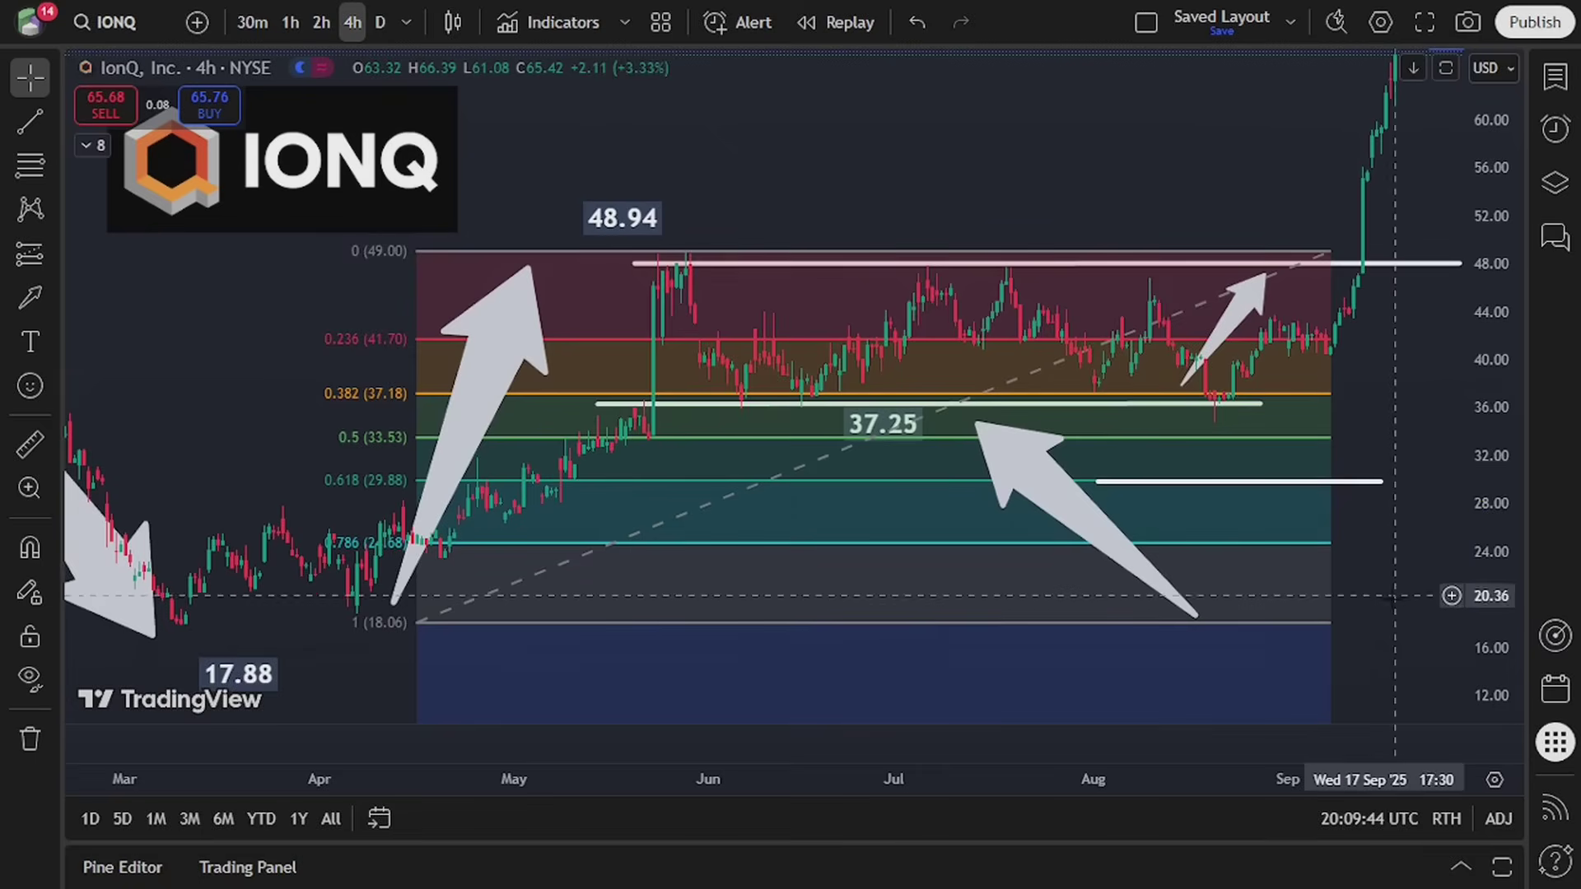
left_click_drag(1391, 606, 1394, 614)
Reposition the IONQ logo above the rally arrow, clear of the price labels and the retracement.
left_click_drag(382, 203, 448, 203)
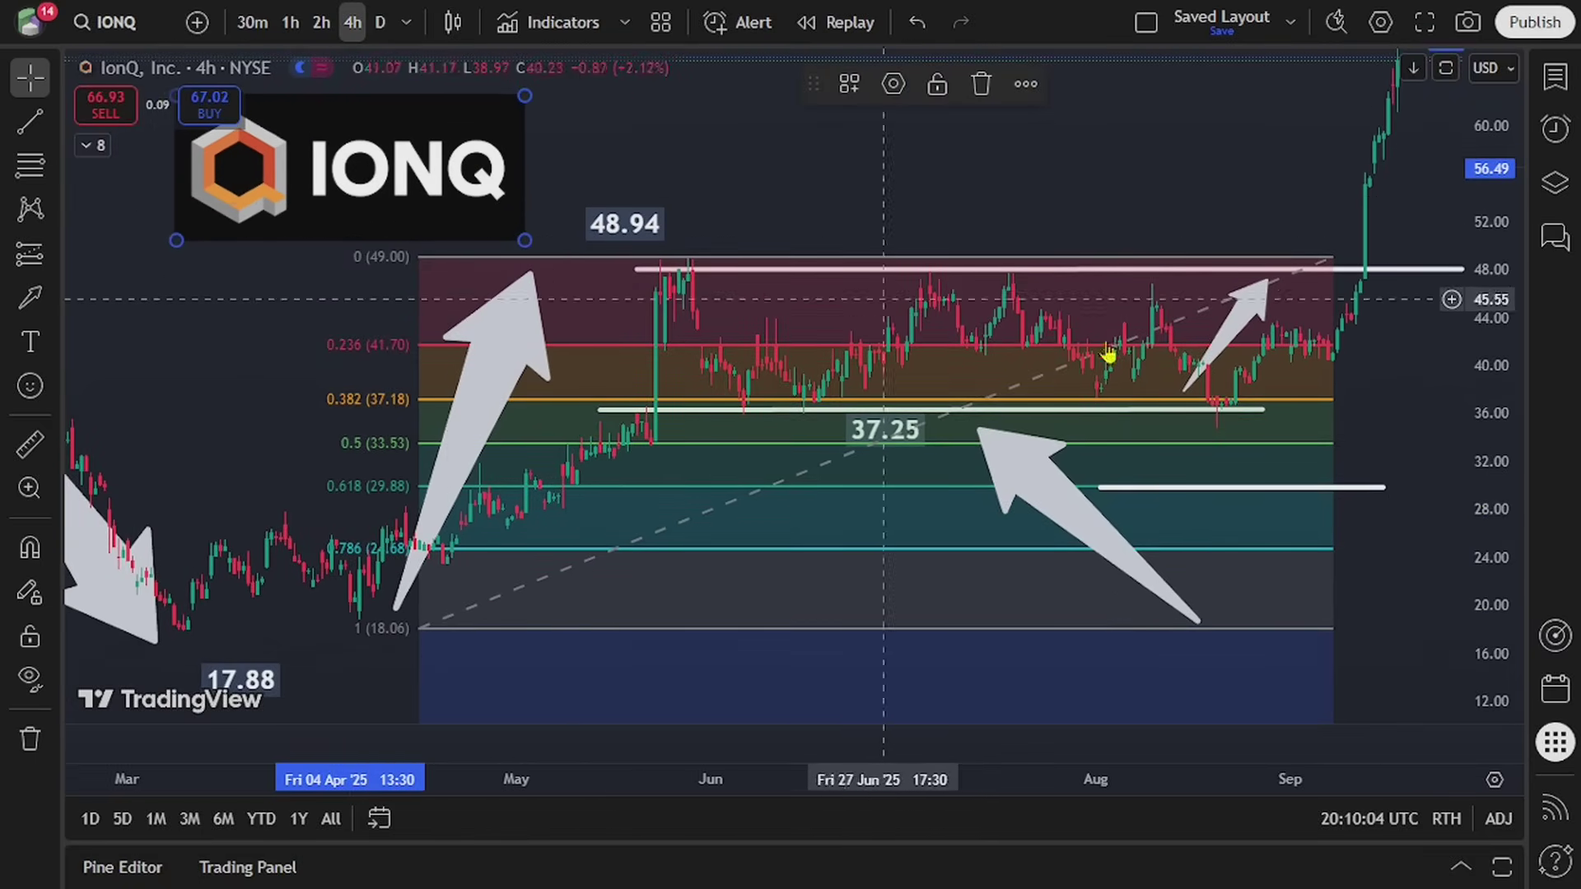
scroll(1224, 452, "down", 3)
left_click_drag(1489, 383, 1489, 420)
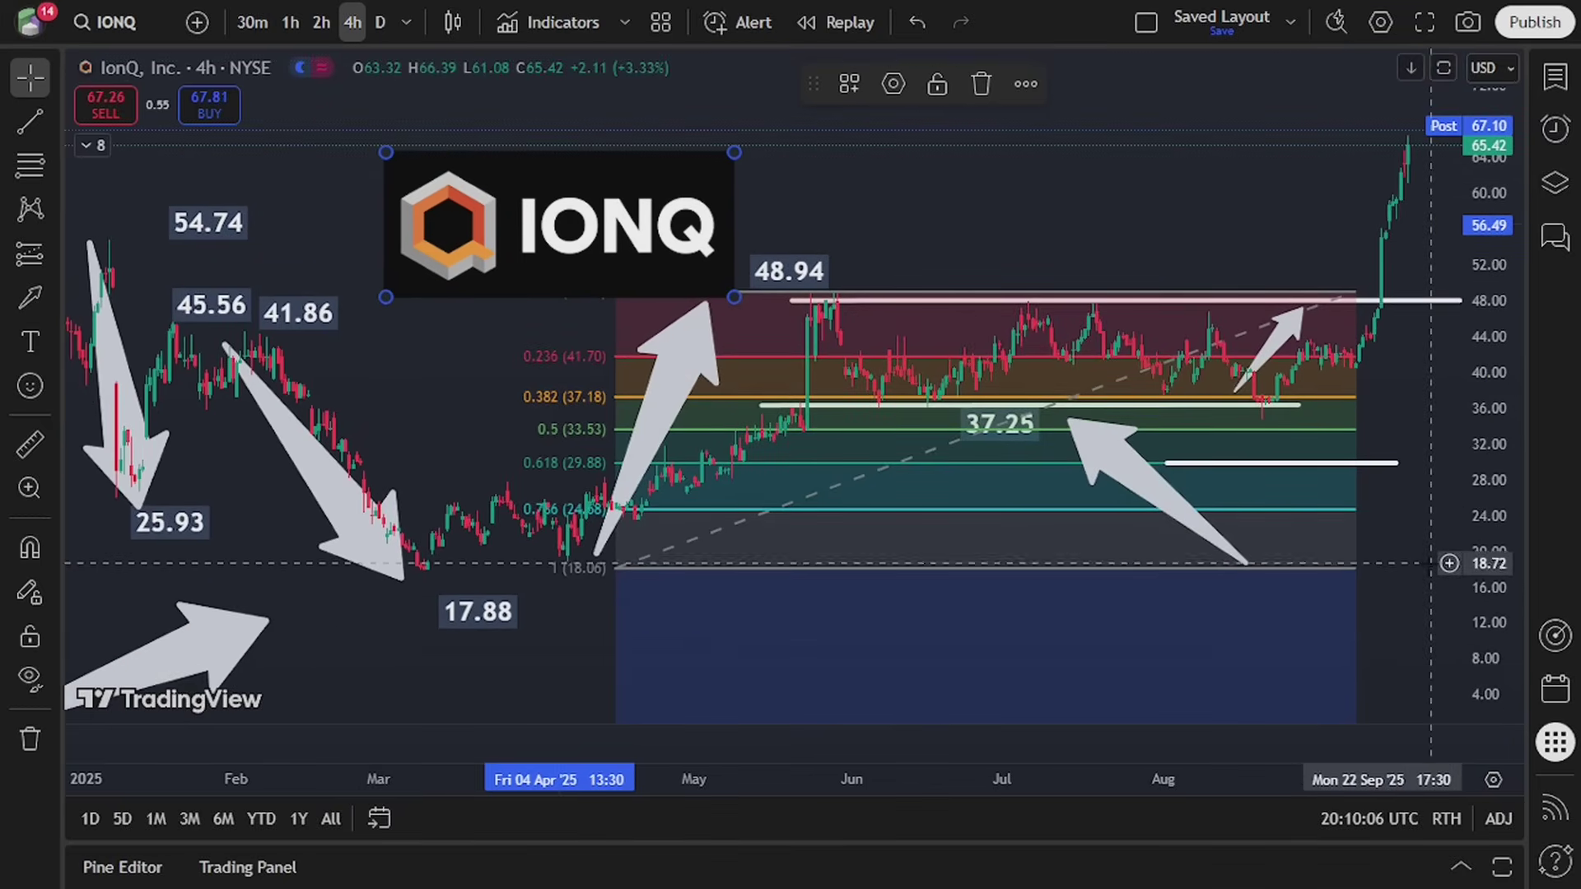
left_click_drag(1422, 564, 1393, 576)
left_click_drag(540, 229, 504, 201)
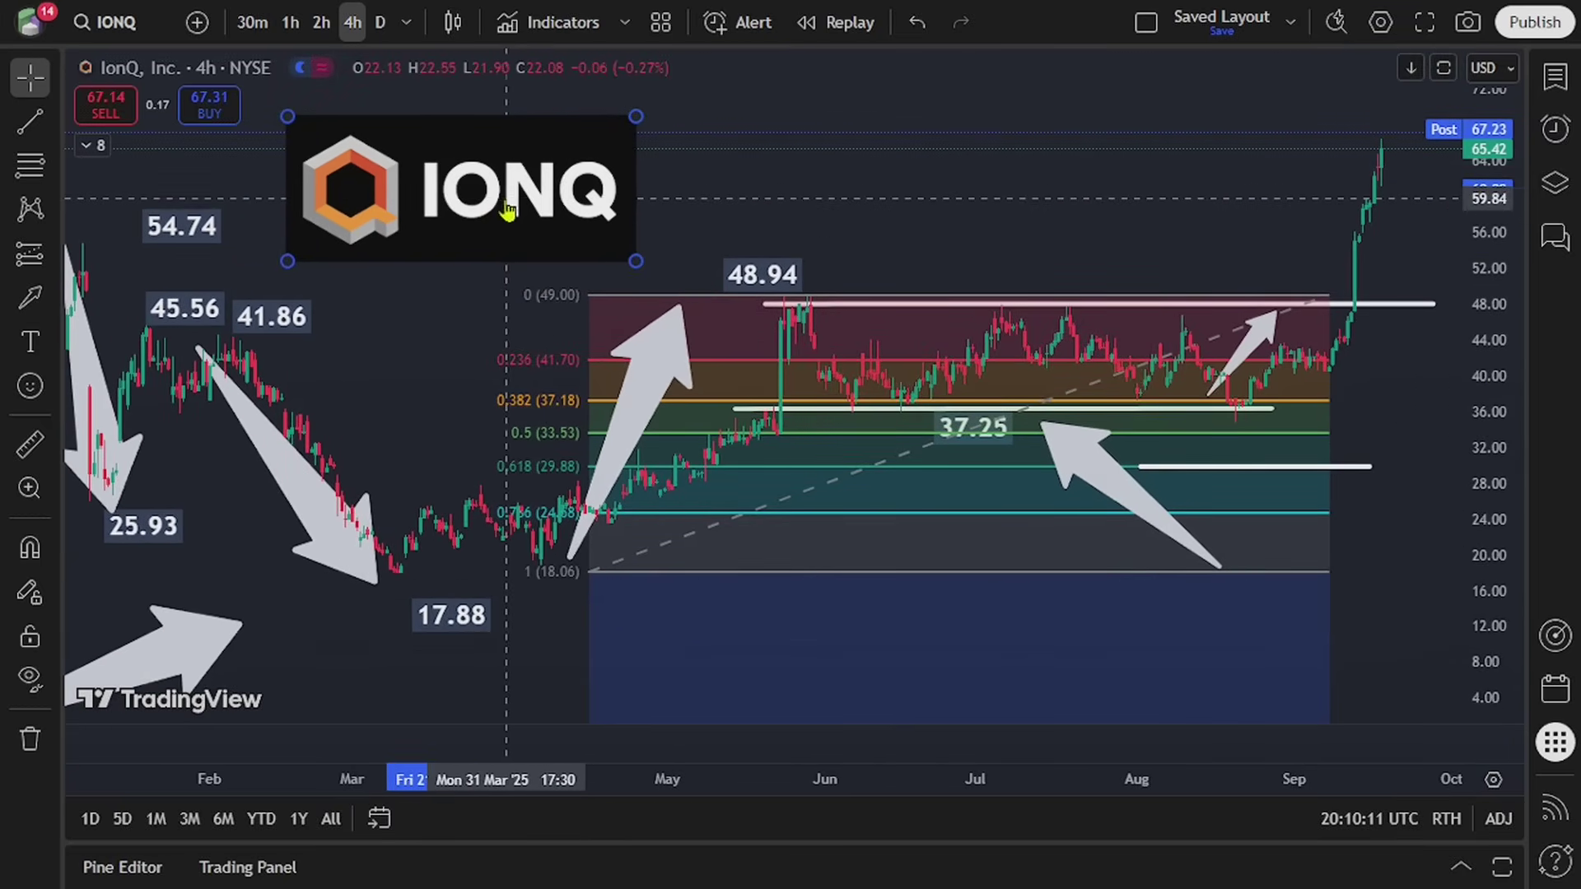
Draw a tall upward arrow over the September breakout, from about 36 up to about 69.
left_click(30, 296)
left_click(1307, 407)
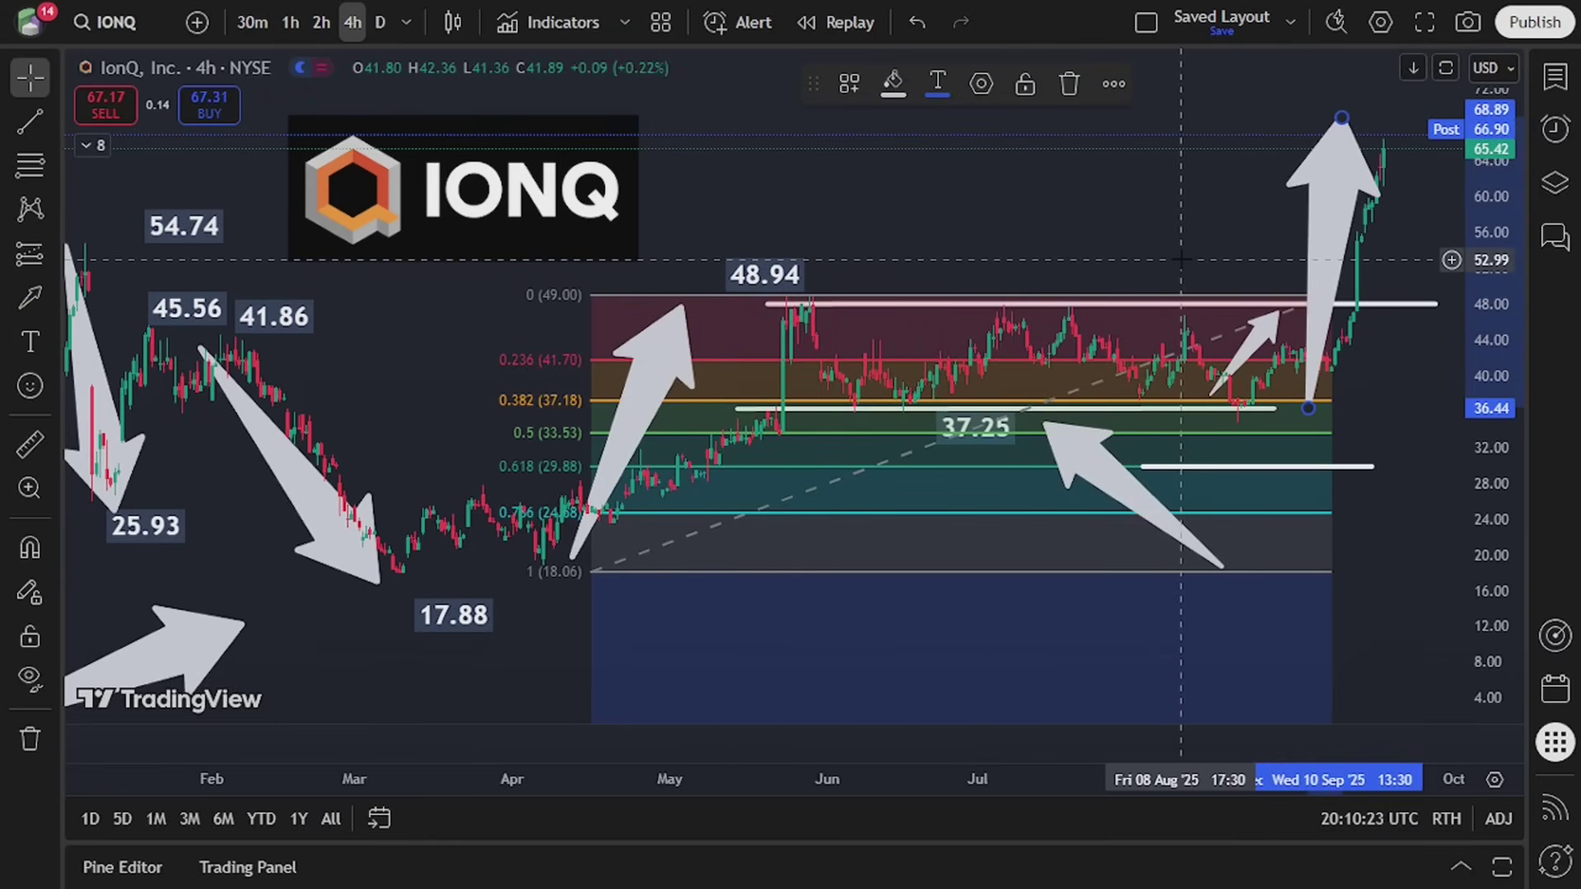
Shift the IONQ logo over the rally and move the tall arrow below the breakout, its tip at about 44.6.
left_click_drag(630, 235, 786, 216)
scroll(1062, 239, "up", 1)
left_click_drag(1326, 265, 1391, 470)
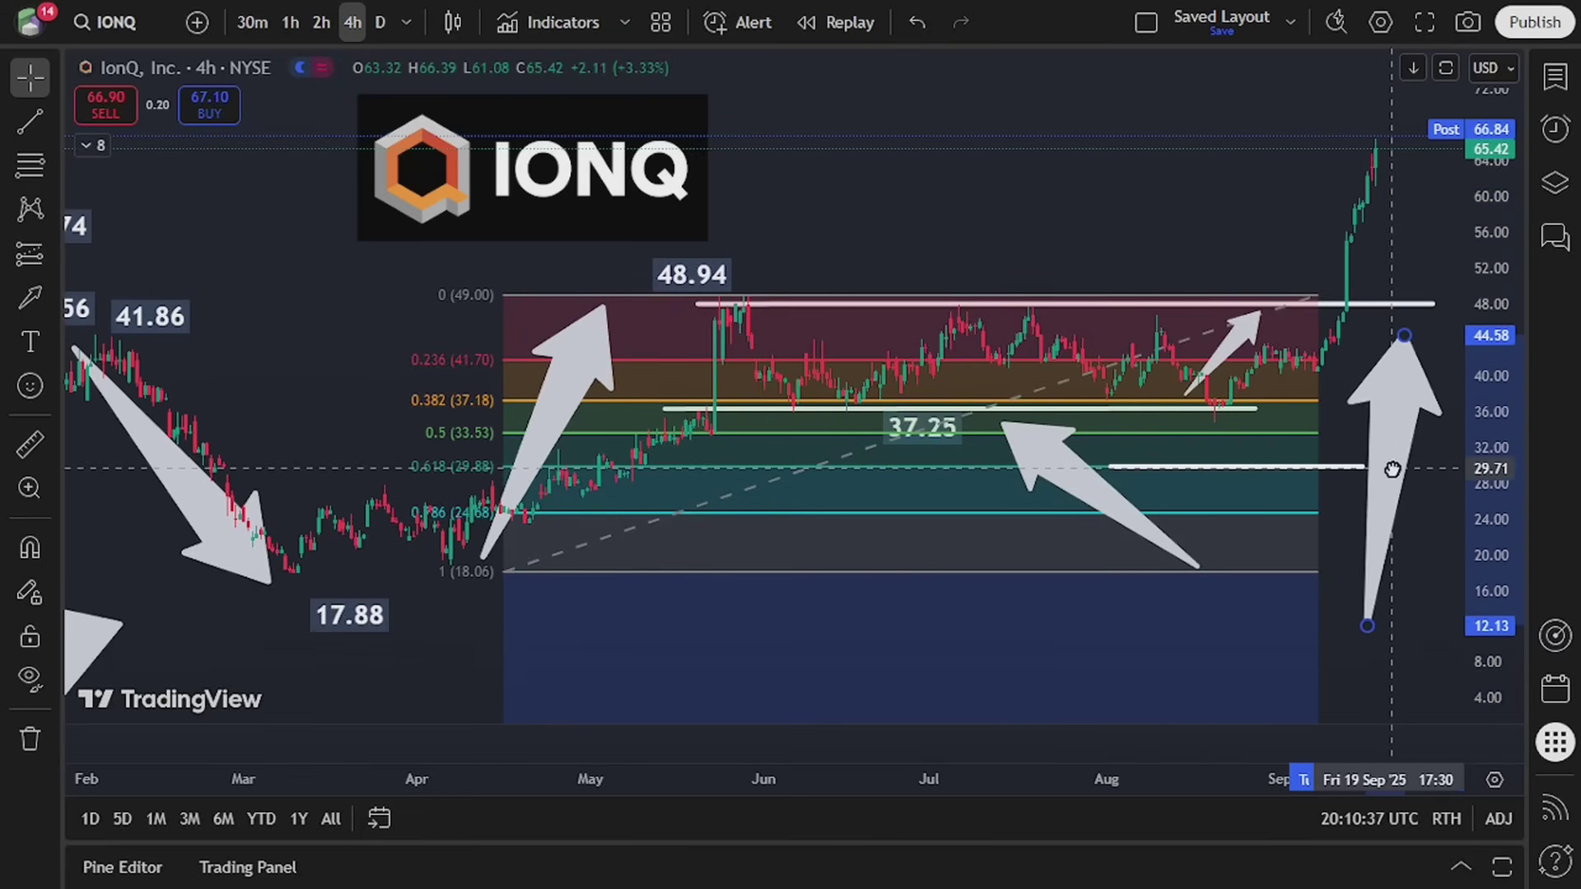
left_click_drag(1257, 280, 1178, 280)
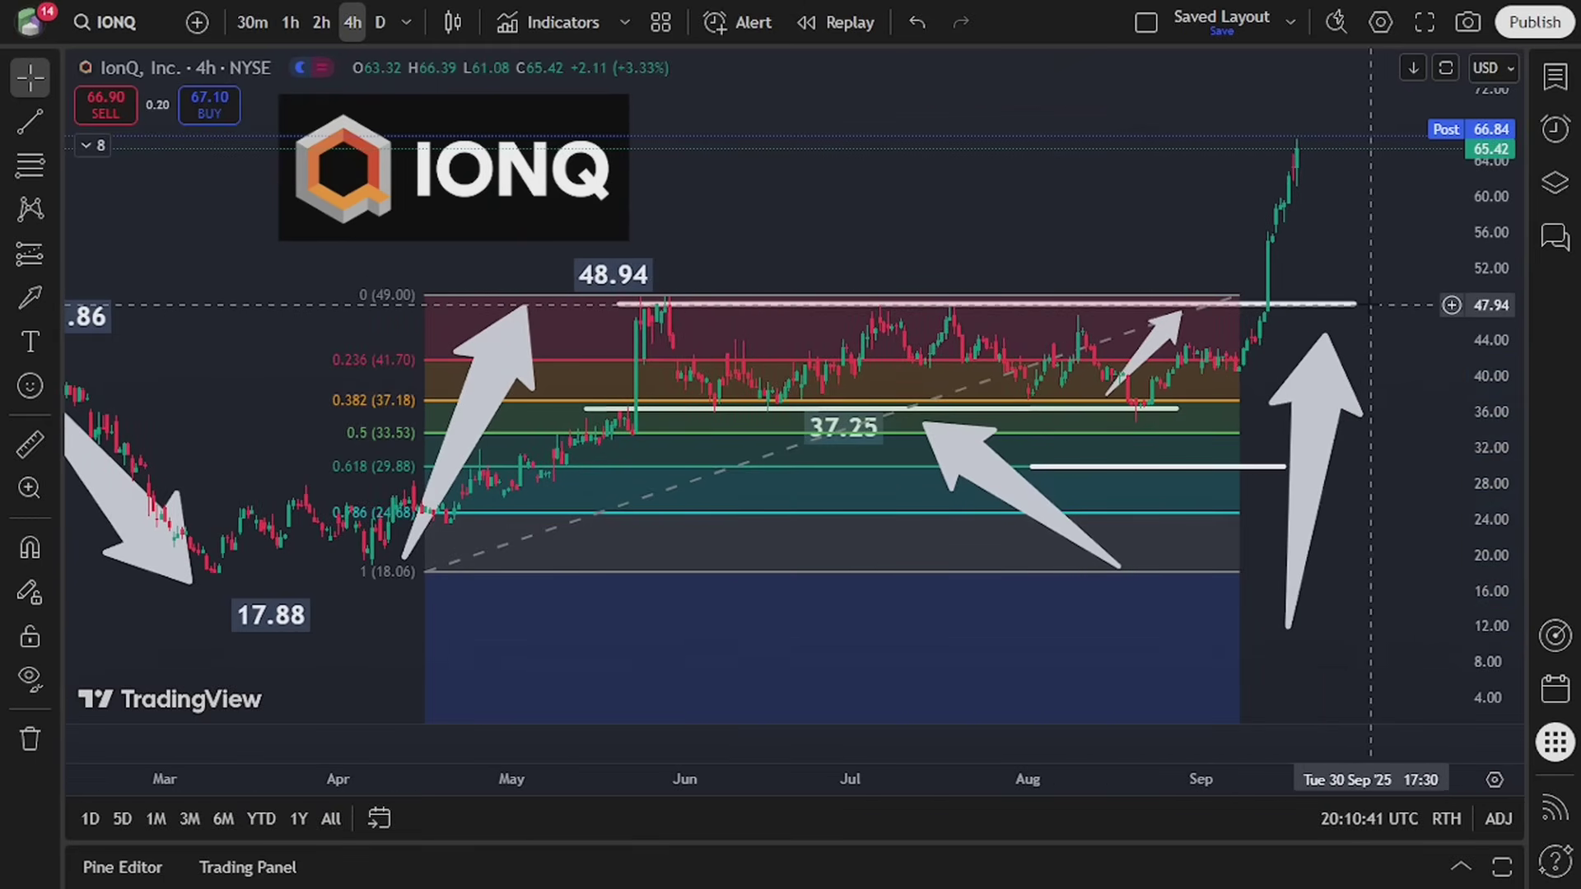
Move the tall arrow to the early-June highs and back beyond the breakout, its tip at about 39.5.
left_click_drag(1322, 459, 716, 420)
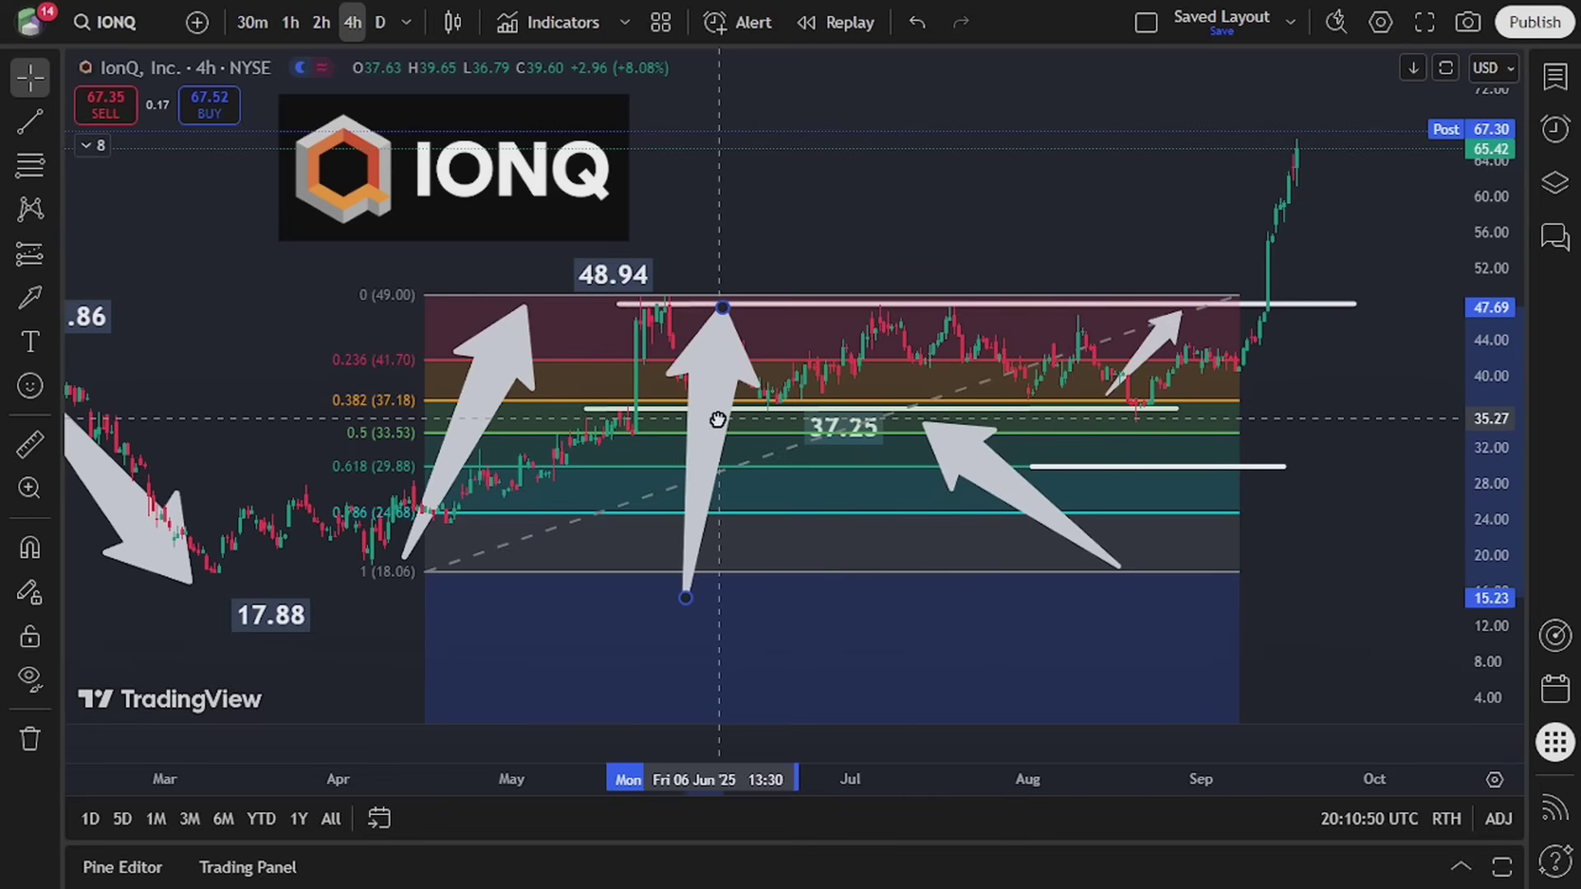
mouse_move(717, 420)
left_mouse_down()
mouse_move(1290, 408)
mouse_move(1354, 374)
mouse_move(1357, 492)
left_mouse_up()
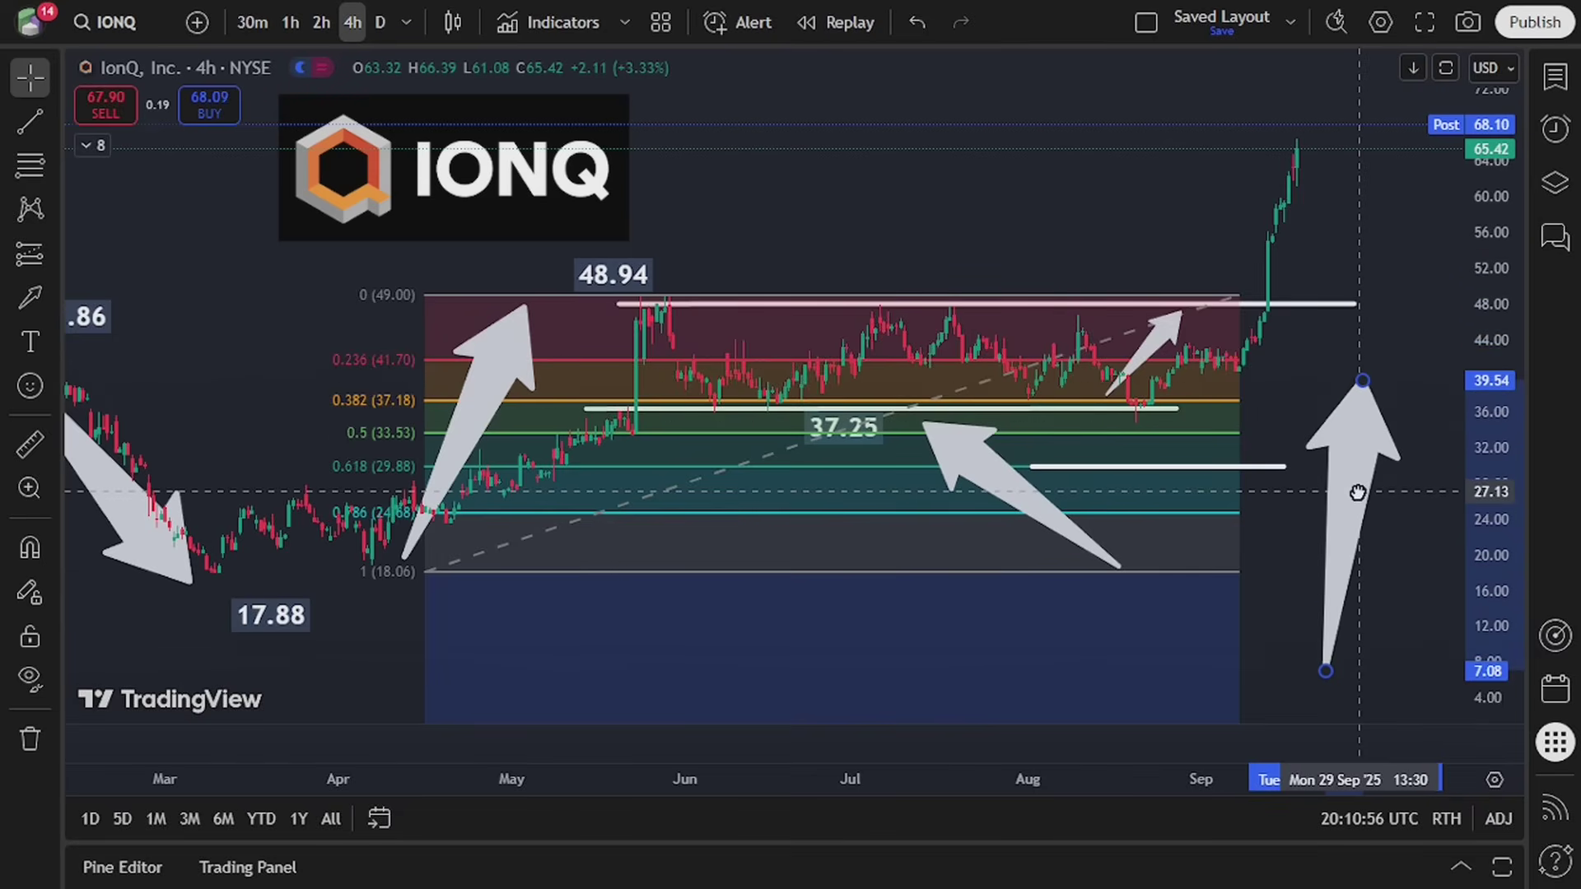